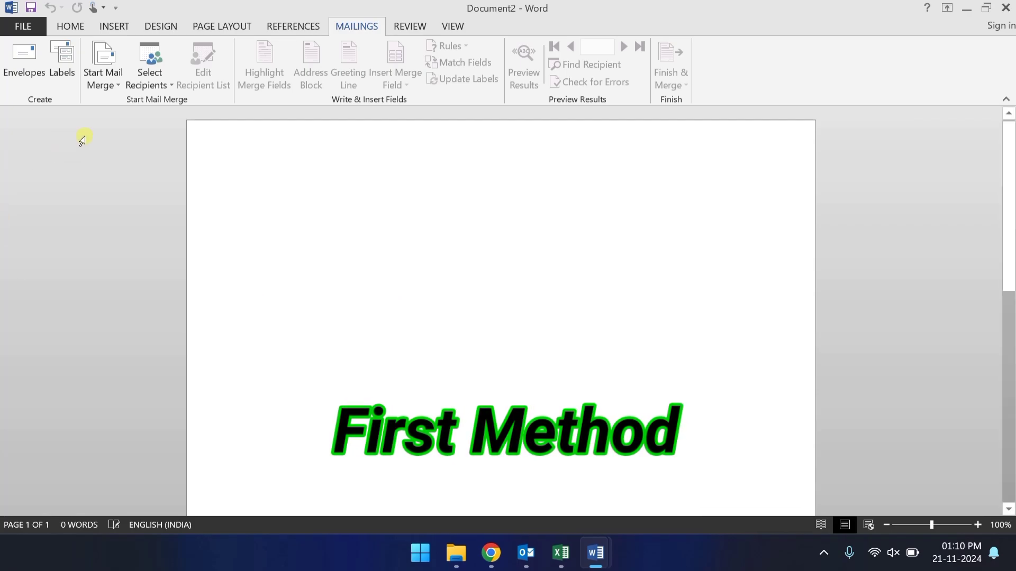
# Start the step-by-step mail merge wizard for letters, using the current document as the starting document.
pyautogui.click(103, 87)
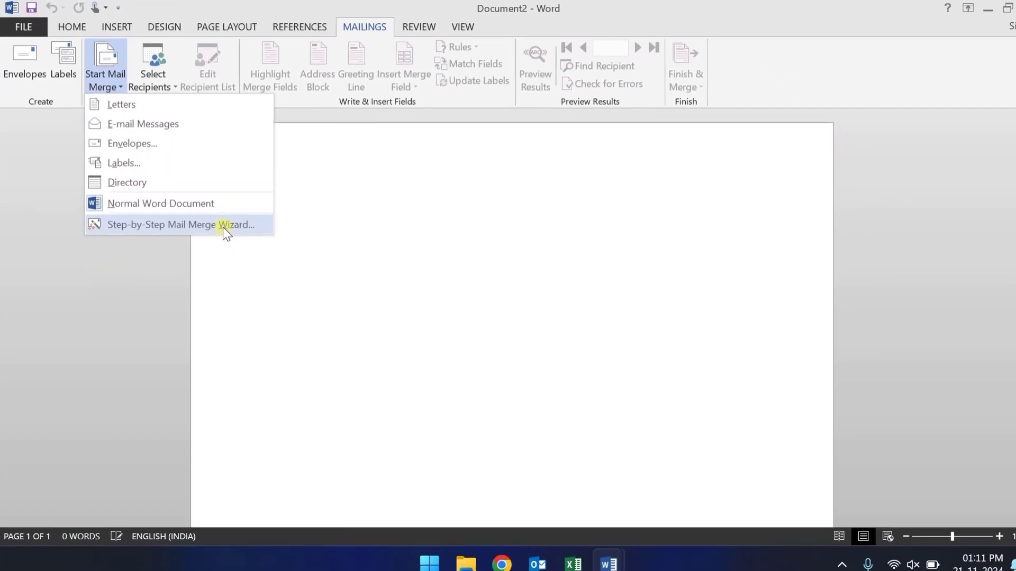
pyautogui.click(437, 442)
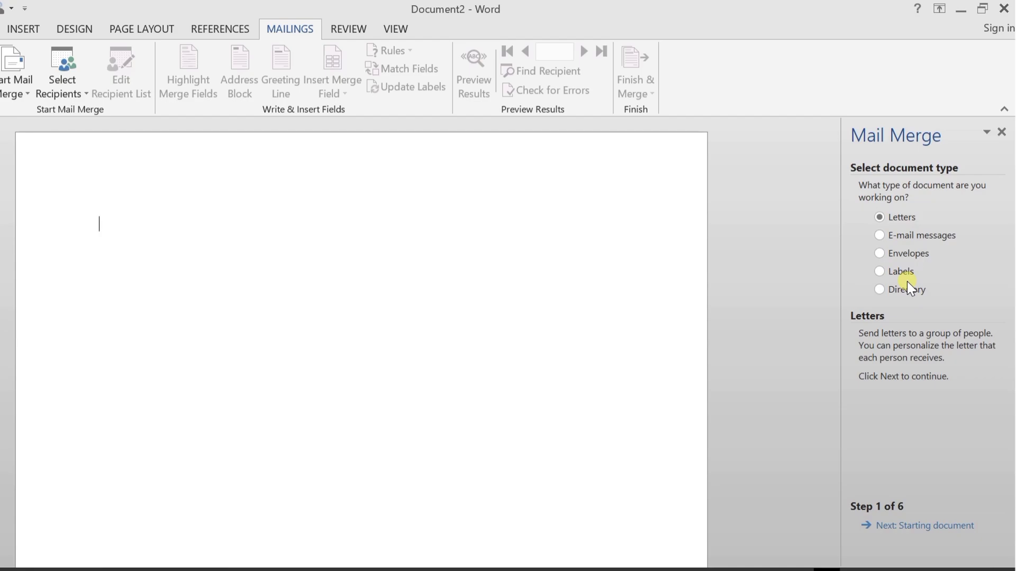
pyautogui.click(883, 222)
pyautogui.click(941, 527)
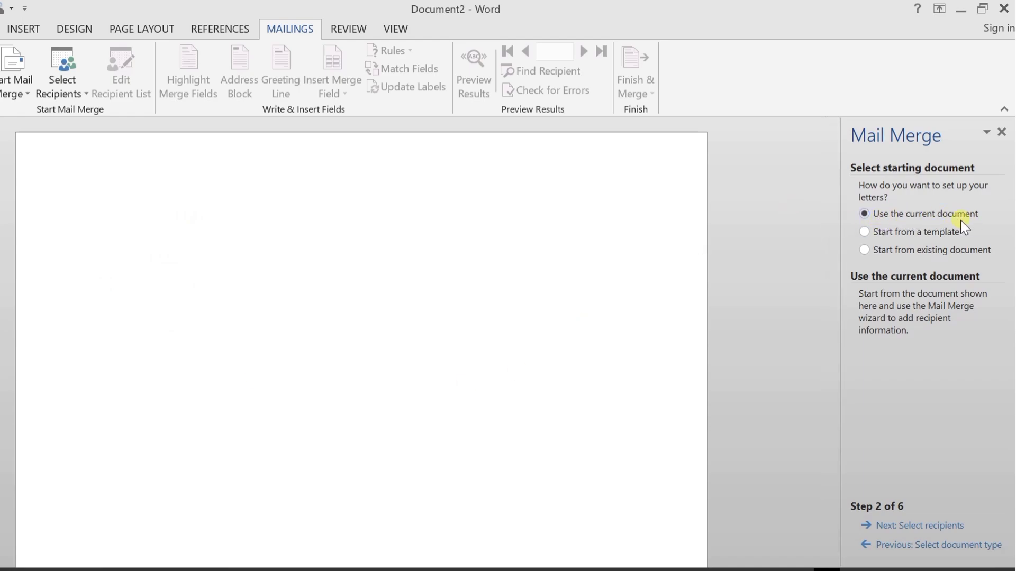
pyautogui.click(946, 529)
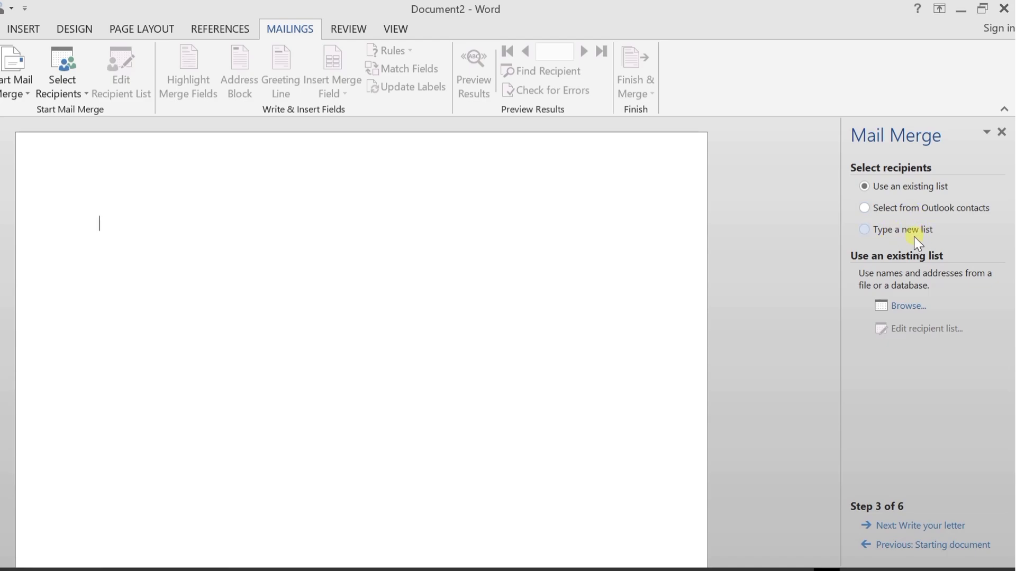
# Choose to type a new recipient list and start creating it.
pyautogui.click(867, 231)
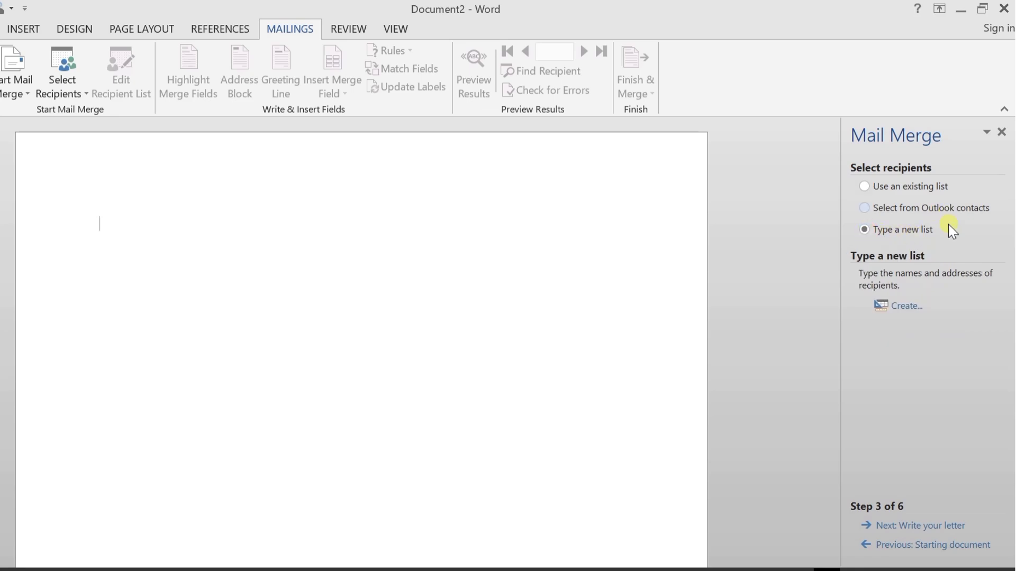
pyautogui.click(905, 311)
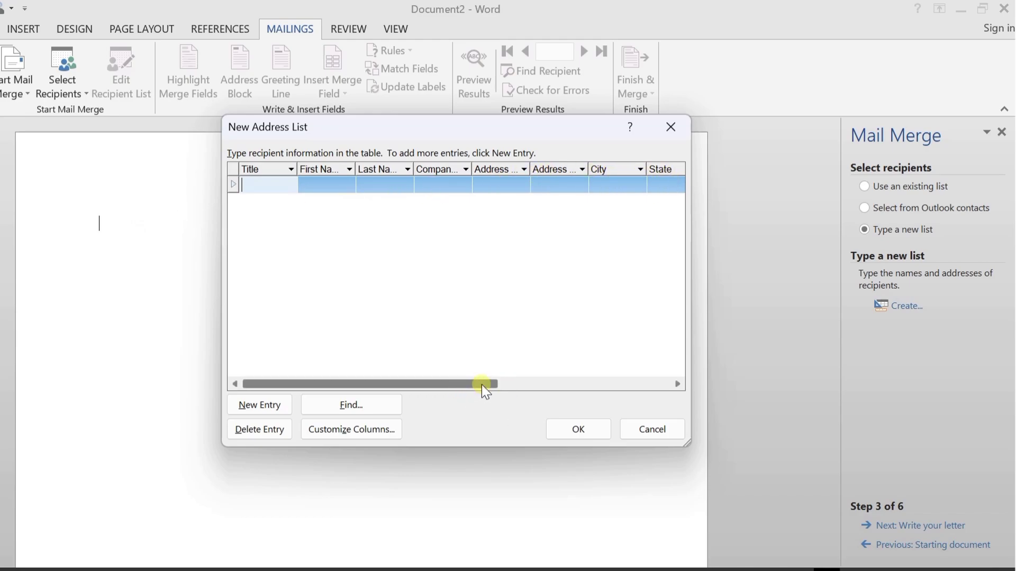
pyautogui.moveTo(481, 385); pyautogui.dragTo(359, 361)
# Customize the address list columns by deleting every field except First Name and State.
pyautogui.click(361, 431)
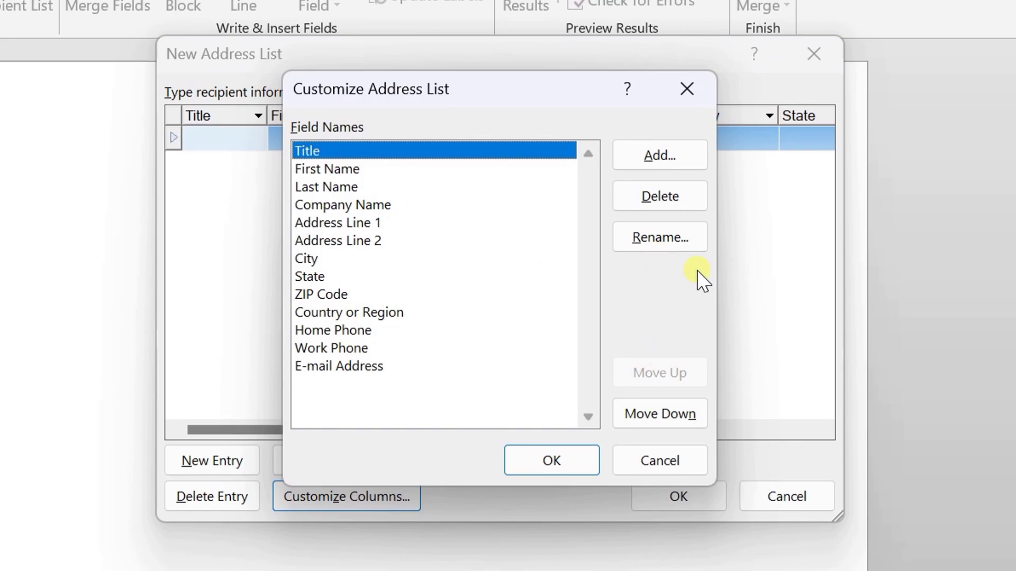
pyautogui.click(647, 199)
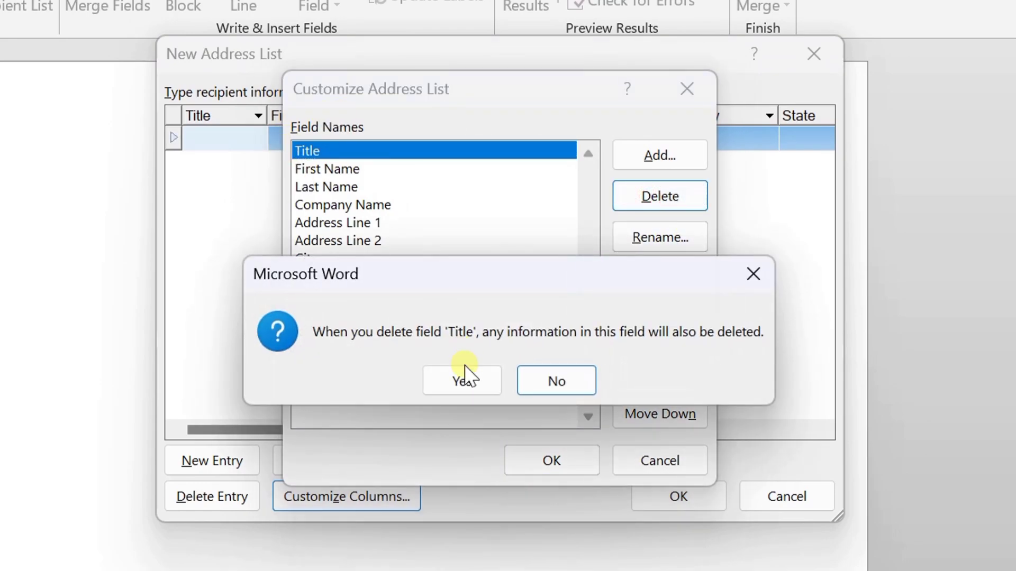
pyautogui.click(463, 376)
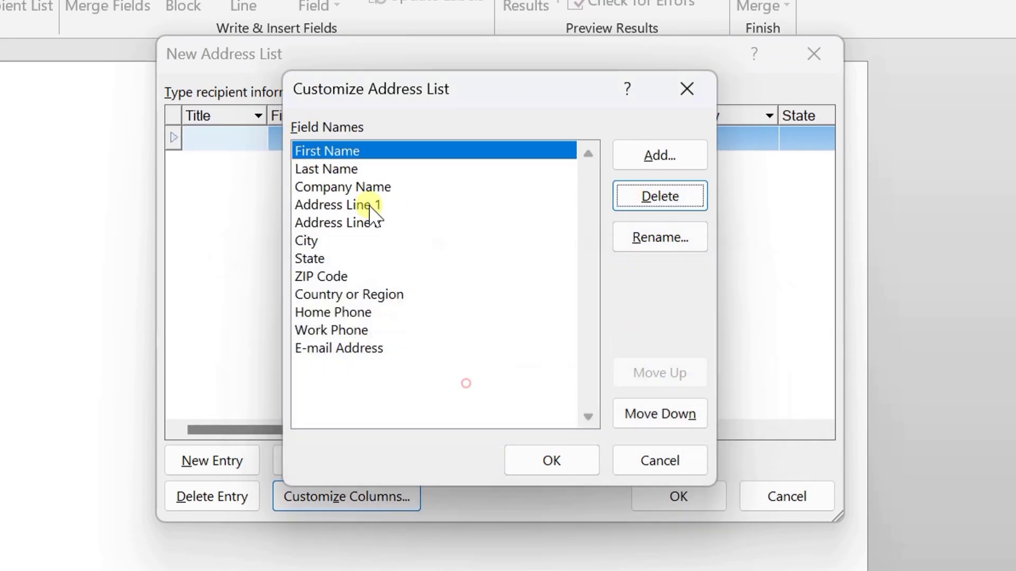
pyautogui.click(343, 169)
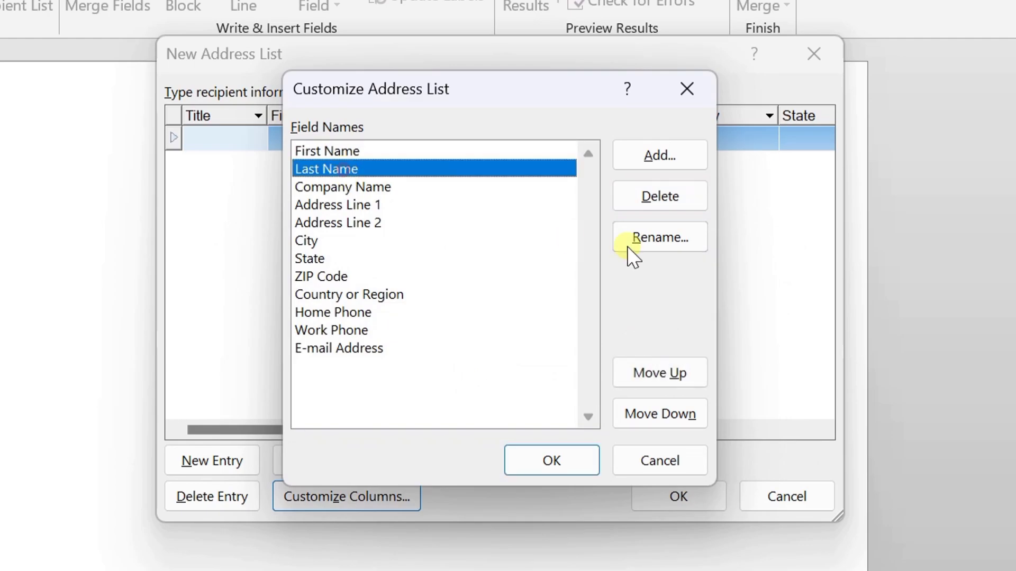
pyautogui.click(662, 196)
pyautogui.click(457, 385)
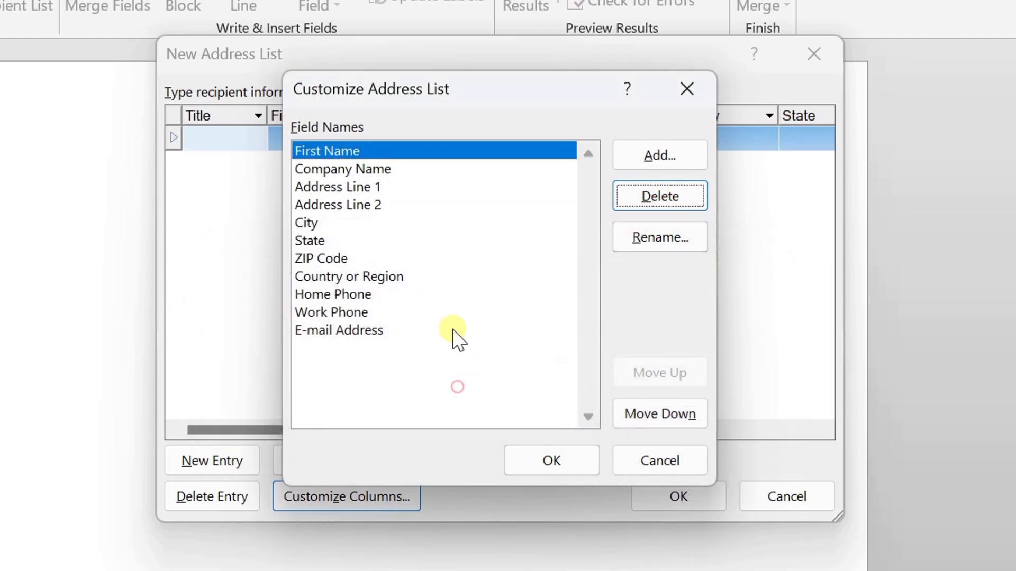
pyautogui.click(357, 168)
pyautogui.click(639, 203)
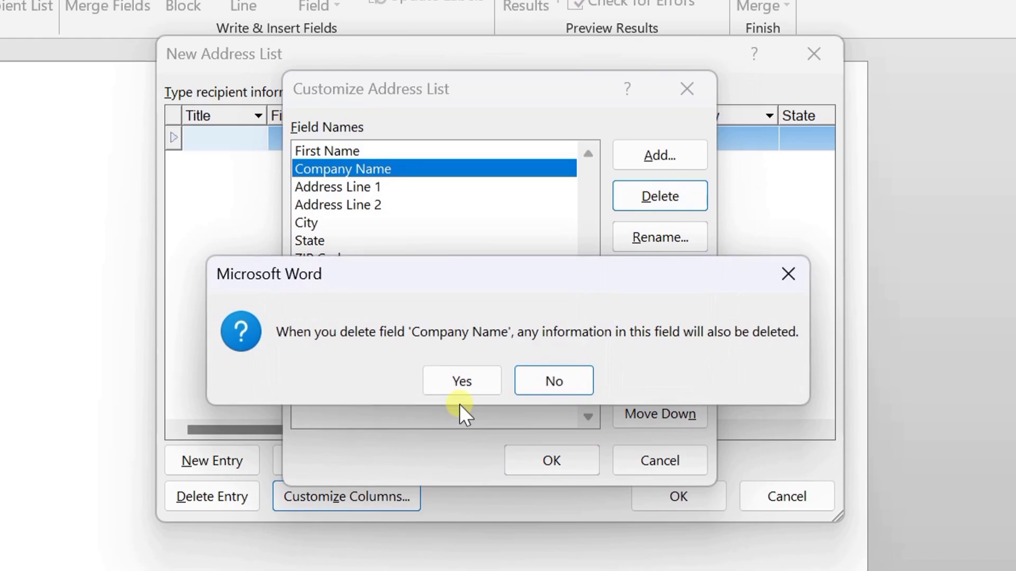
pyautogui.click(463, 394)
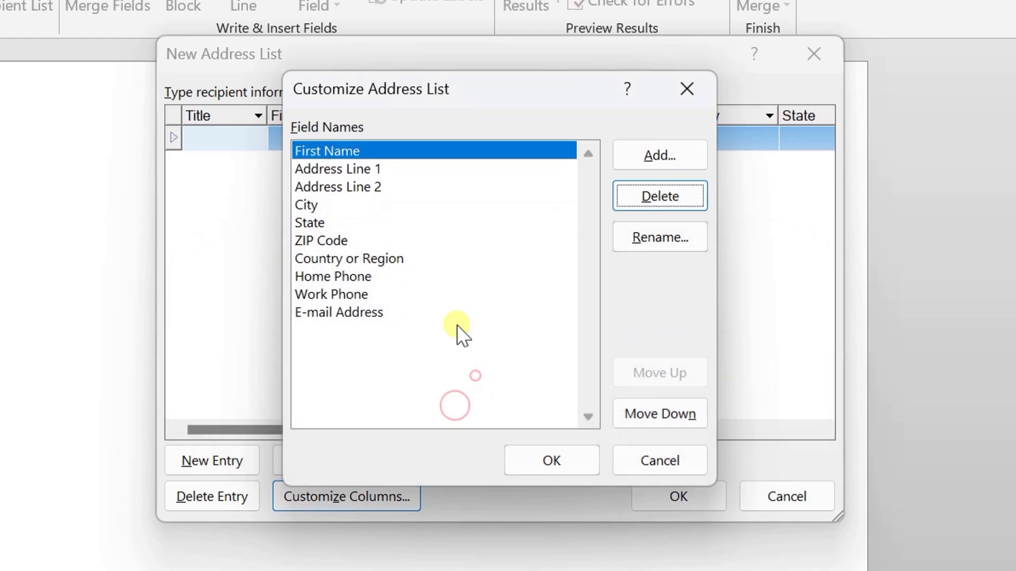
pyautogui.click(350, 168)
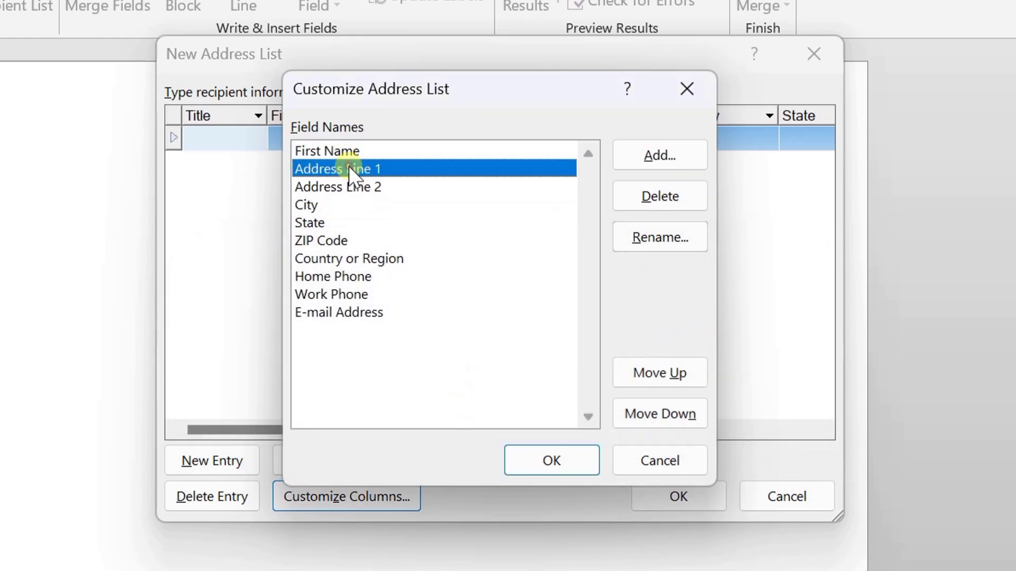
pyautogui.click(660, 197)
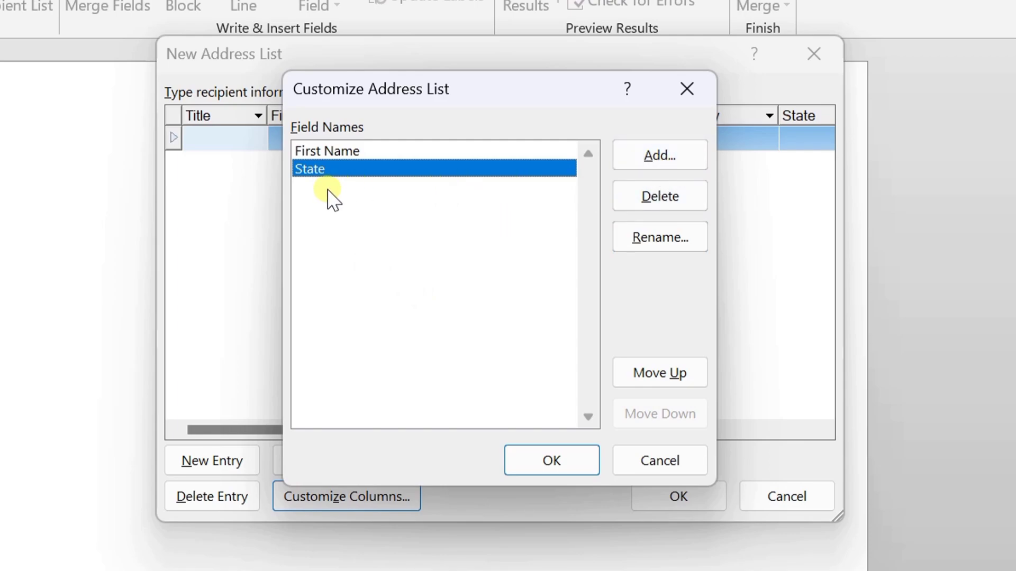
# Add a field named Phone to the address list and apply the customized columns.
pyautogui.click(671, 158)
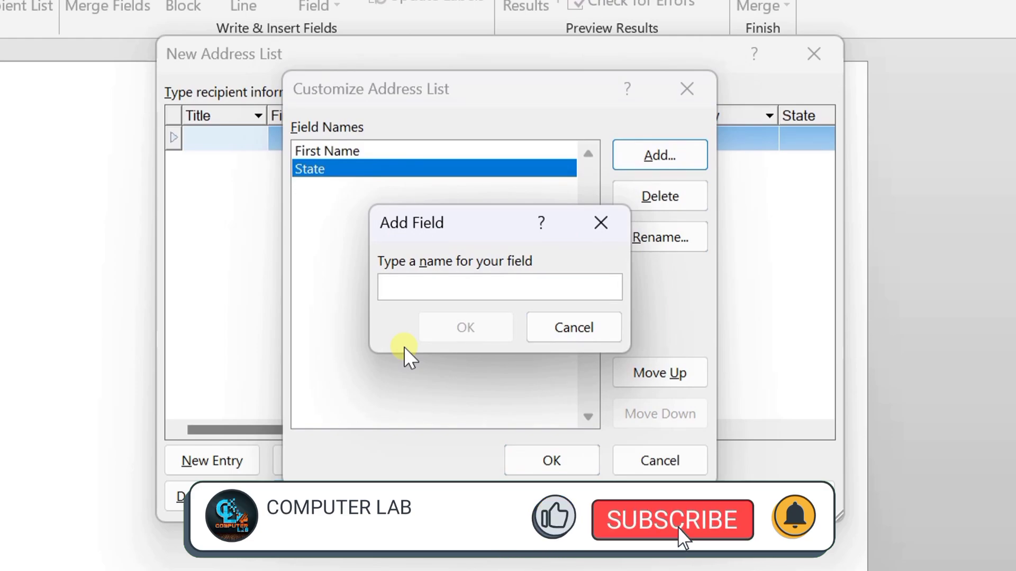
pyautogui.write('Phone')
pyautogui.press('Return')
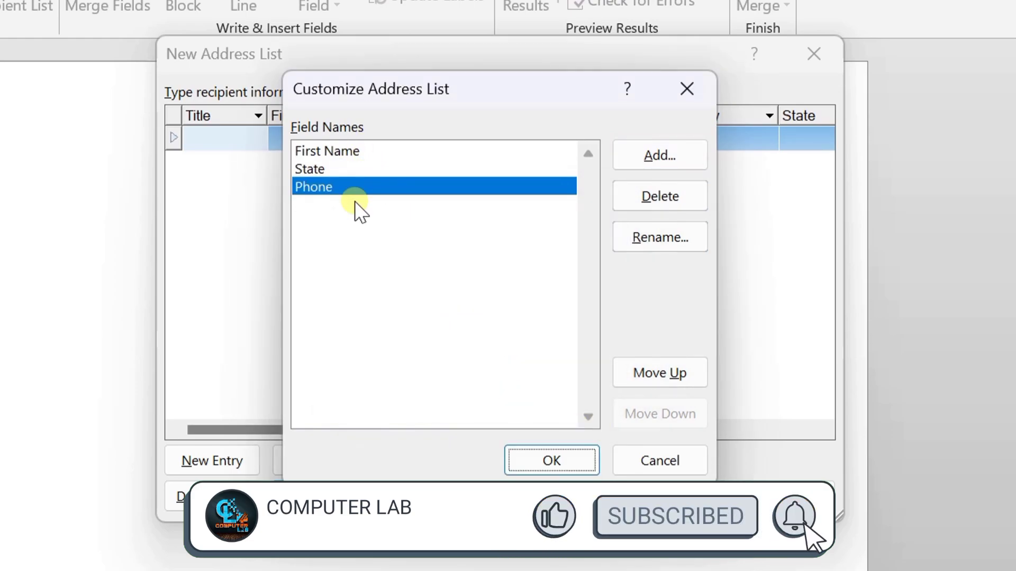
pyautogui.click(529, 458)
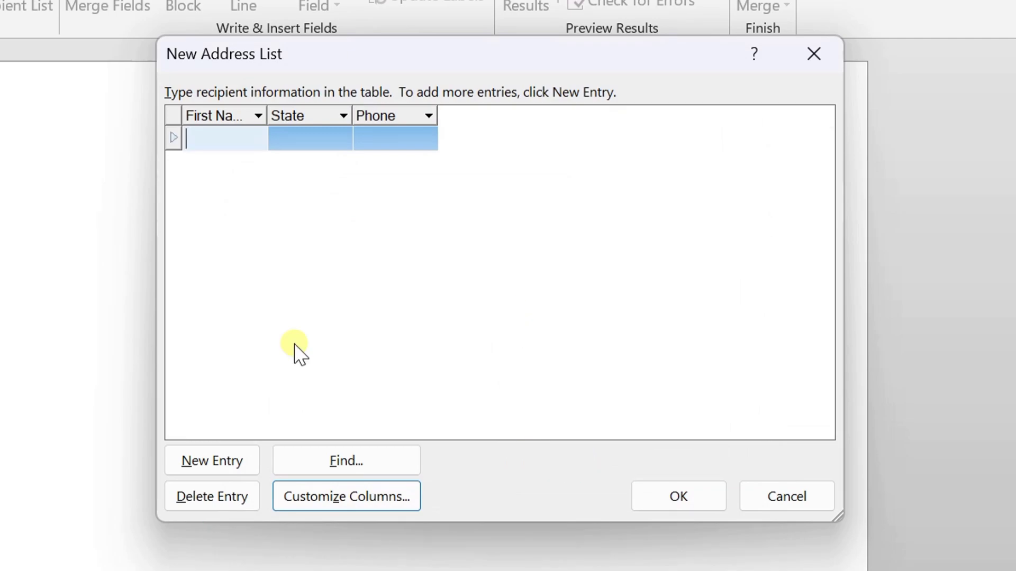
# Enter the first recipient's first name, the state DELHI and the phone number, and begin a new entry.
pyautogui.write('rahul')
pyautogui.press('Tab')
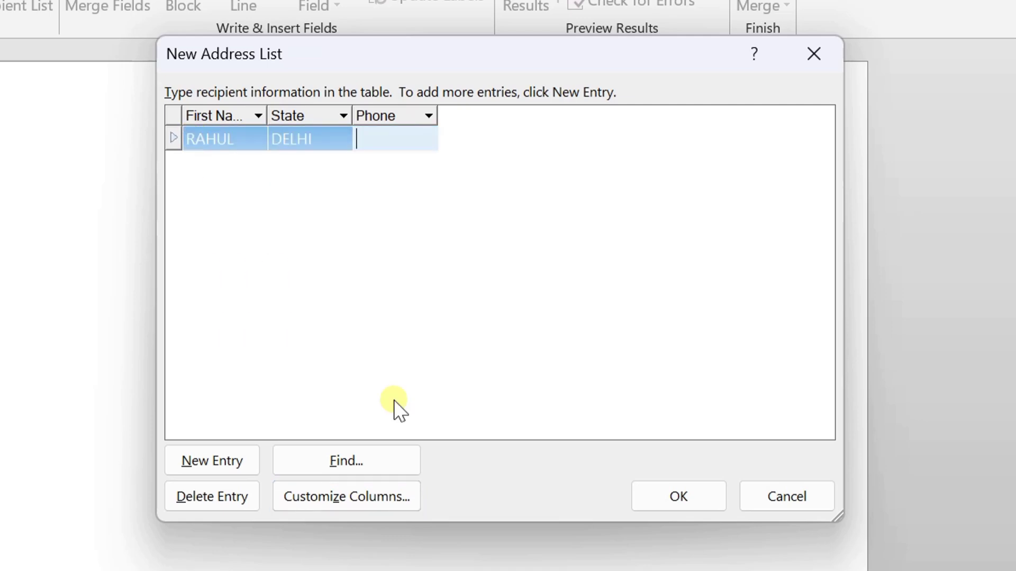
pyautogui.write('123456')
pyautogui.press('Tab')
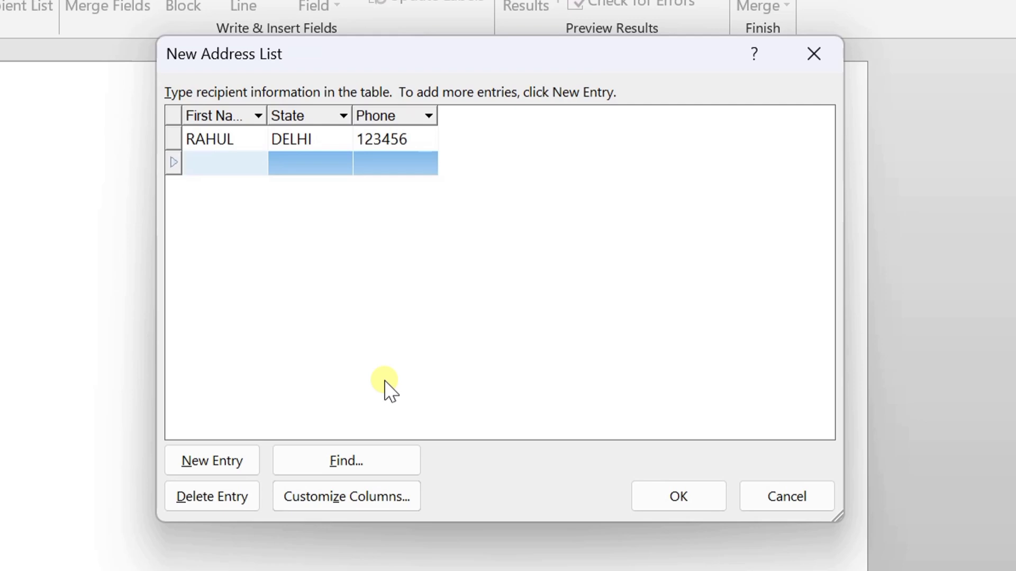
# Add four more recipients with first names and phone numbers, using the states DELHI, HARYANA, HARYANA and U.P.
pyautogui.write('VIJAY')
pyautogui.press('Tab')
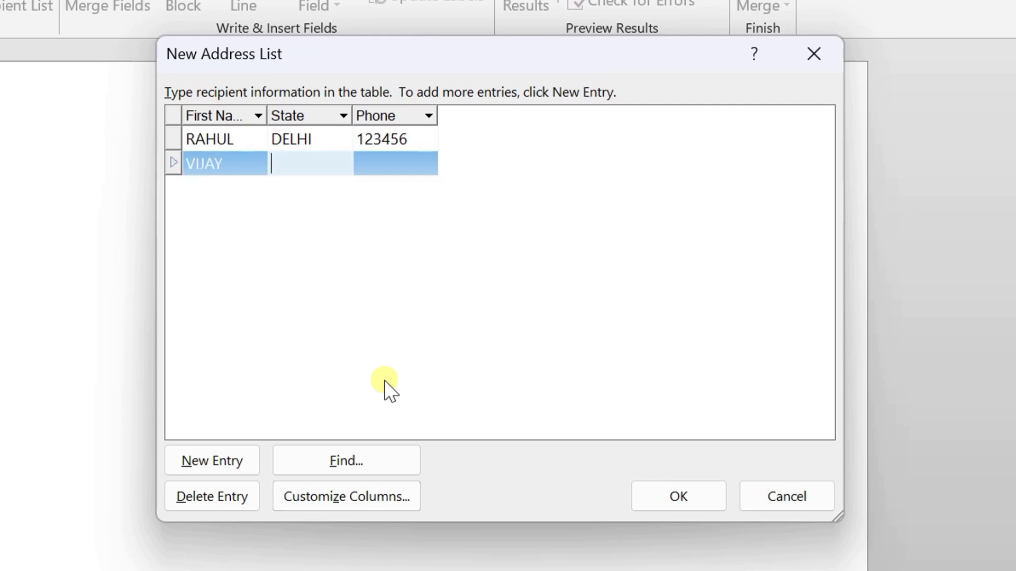
pyautogui.write('DELHI')
pyautogui.press('Tab')
pyautogui.write('4578')
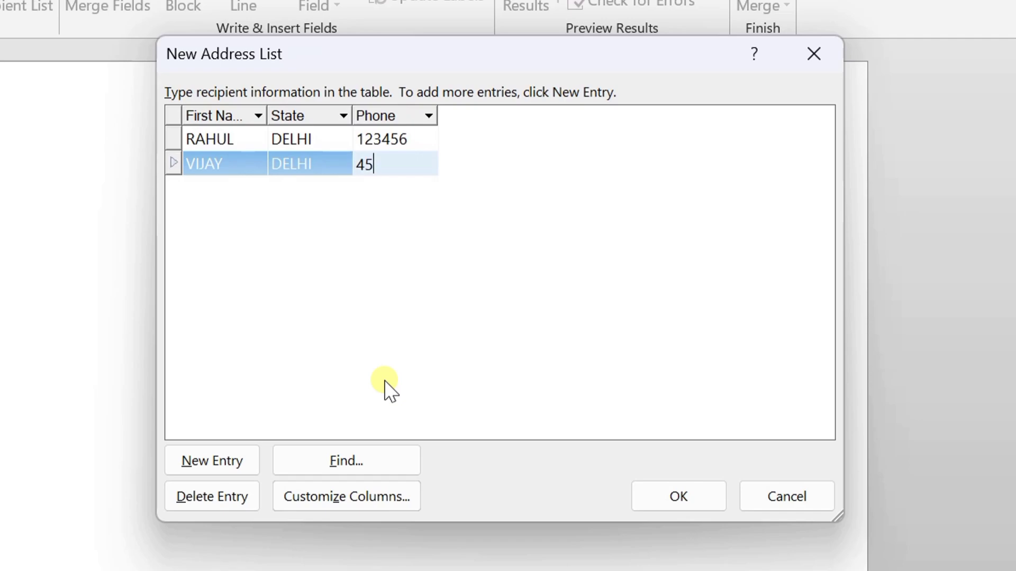
pyautogui.write('63')
pyautogui.press('Tab')
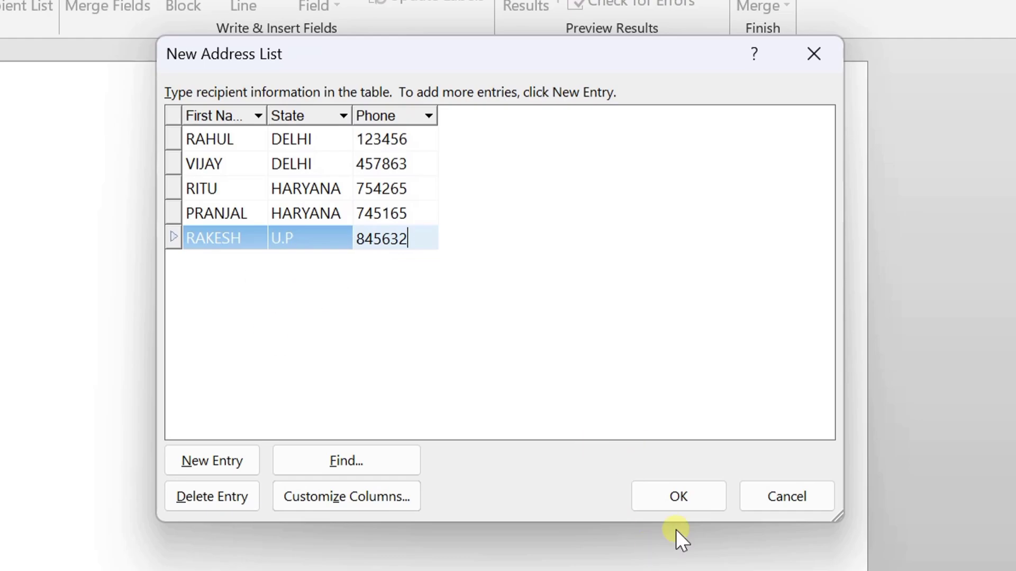
# Finish the address list and save it as CONTACT.
pyautogui.click(675, 498)
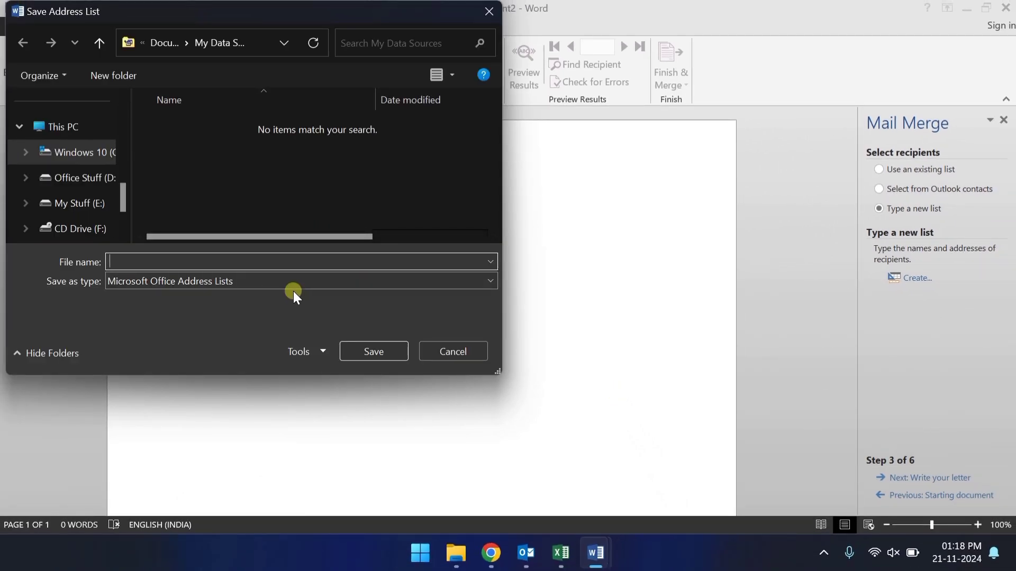
pyautogui.write('CONTACT')
pyautogui.click(378, 352)
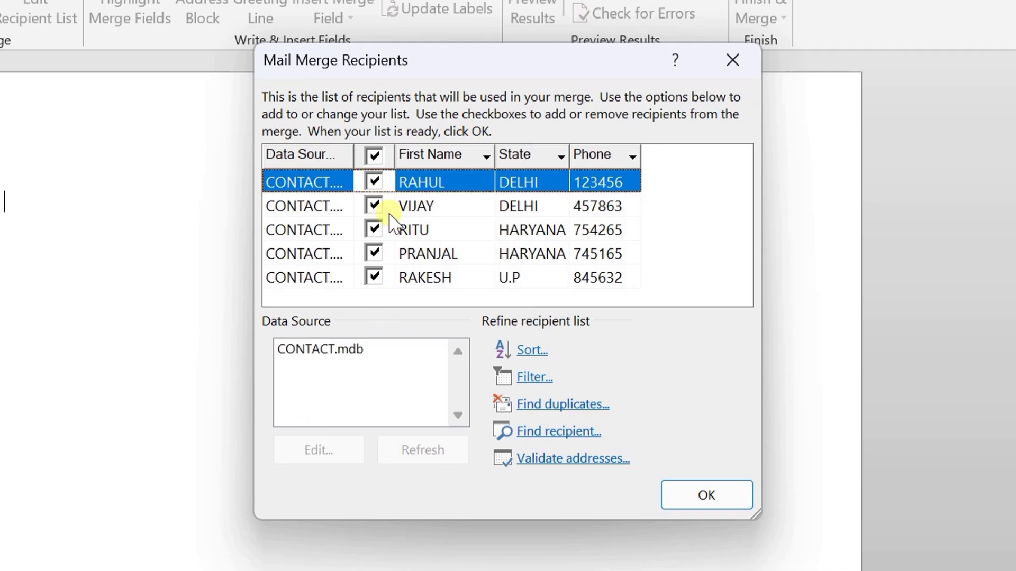
# Accept the merge recipients with all five included and proceed to writing the letter.
pyautogui.click(374, 278)
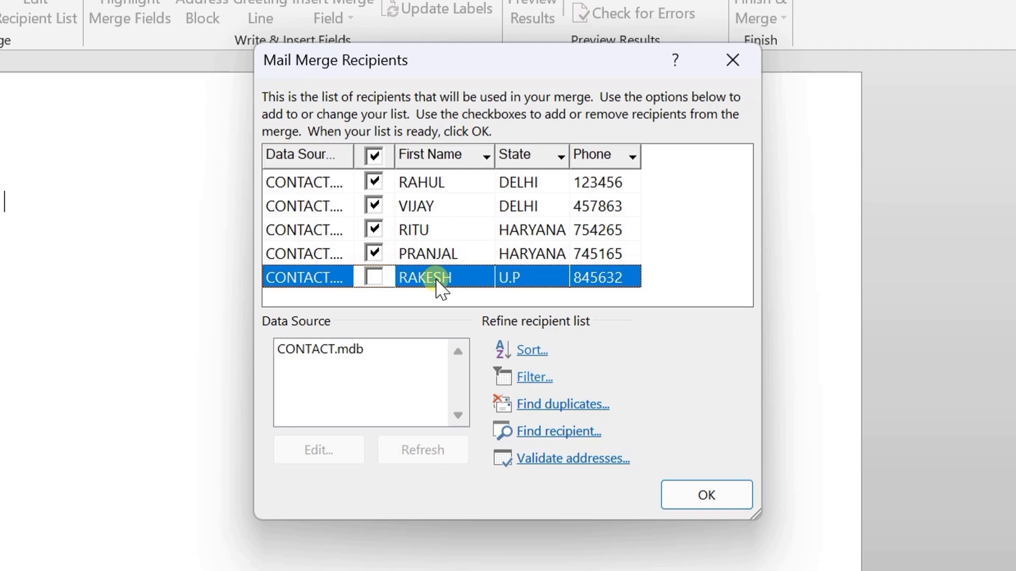
pyautogui.click(375, 281)
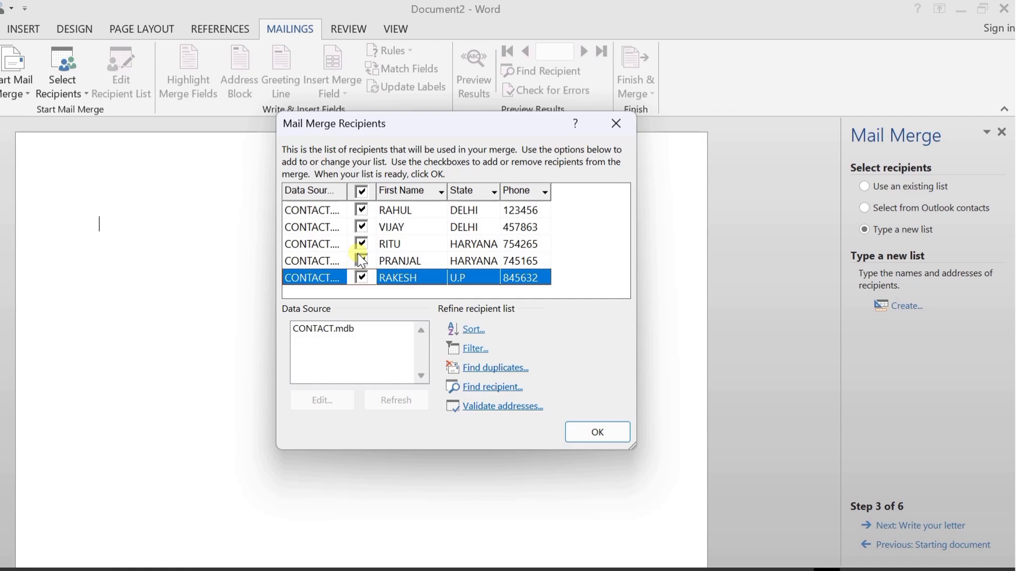
pyautogui.click(613, 428)
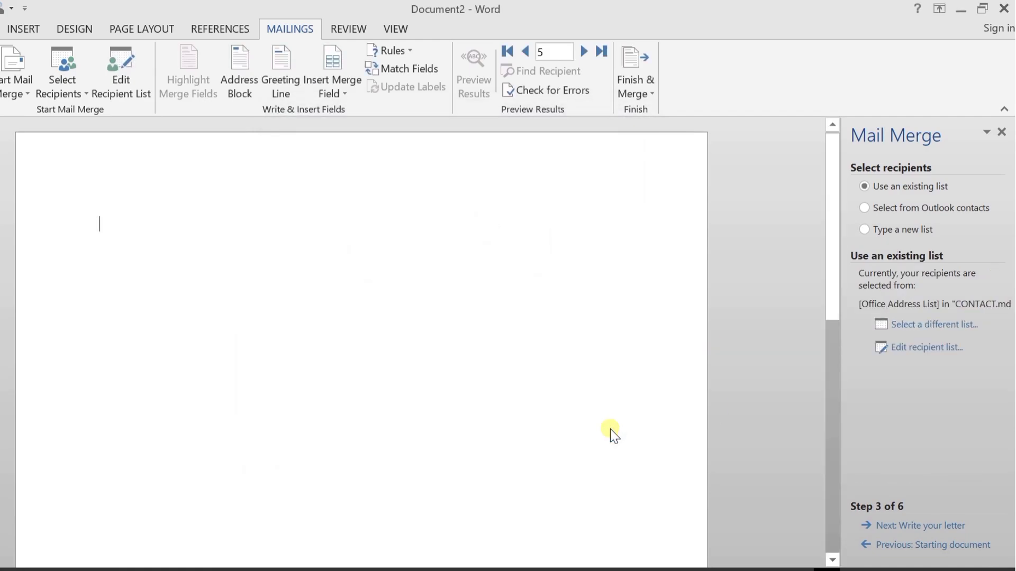
pyautogui.click(929, 526)
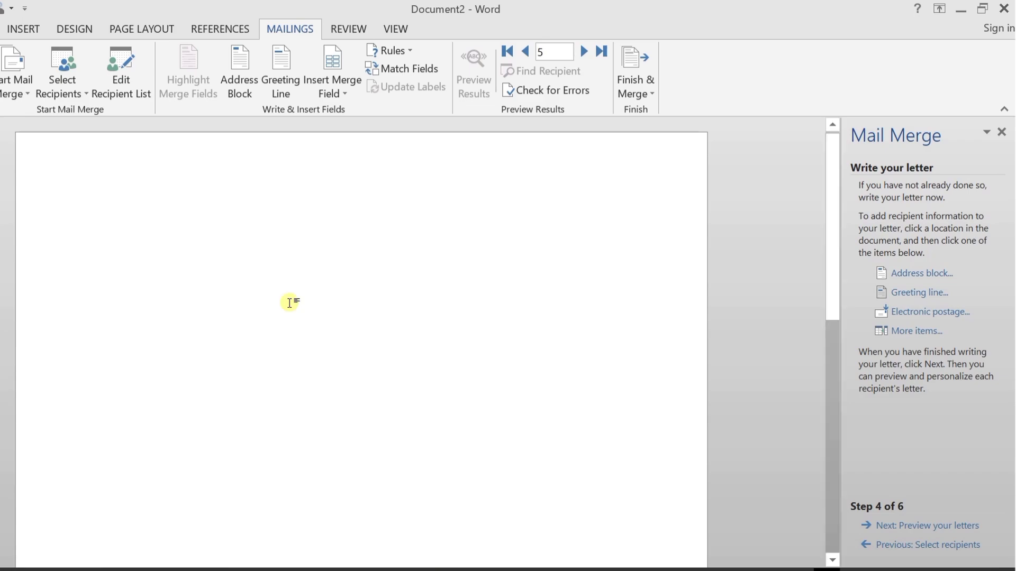
pyautogui.write('To,')
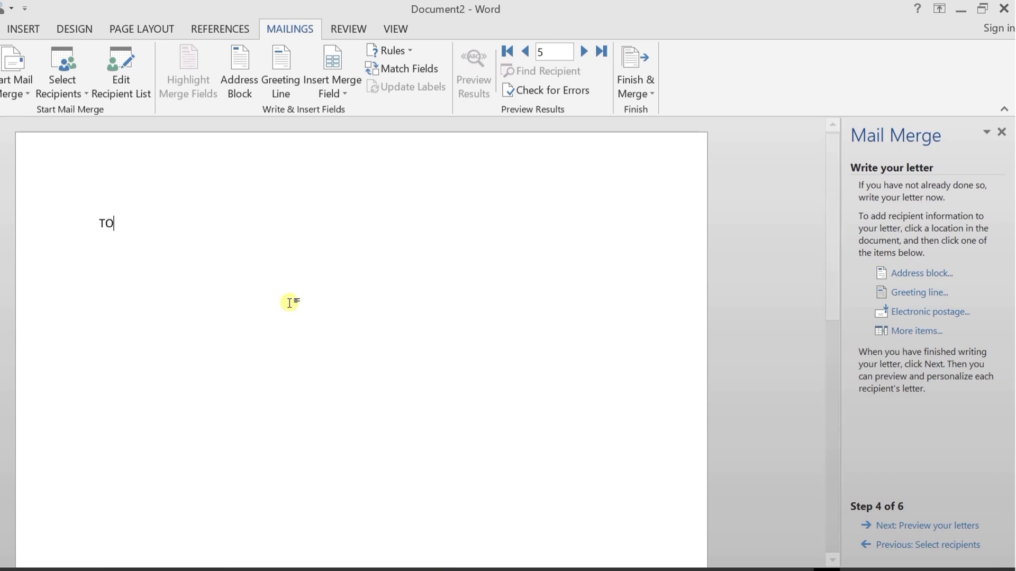
pyautogui.press('BackSpace')
pyautogui.press('BackSpace')
pyautogui.press('BackSpace')
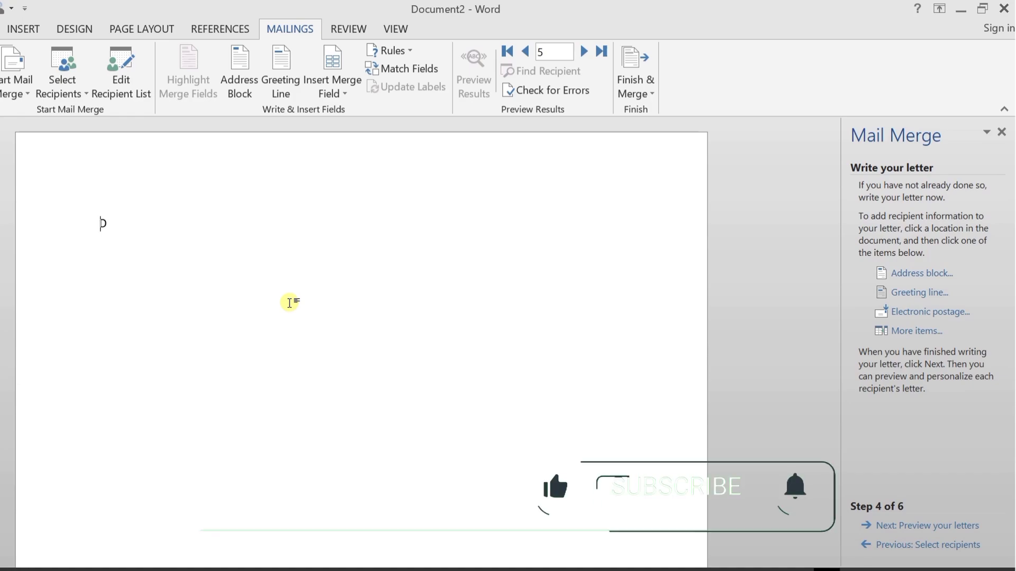
# Begin the letter with "Dear" and insert the First Name merge field after it.
pyautogui.write('Deart')
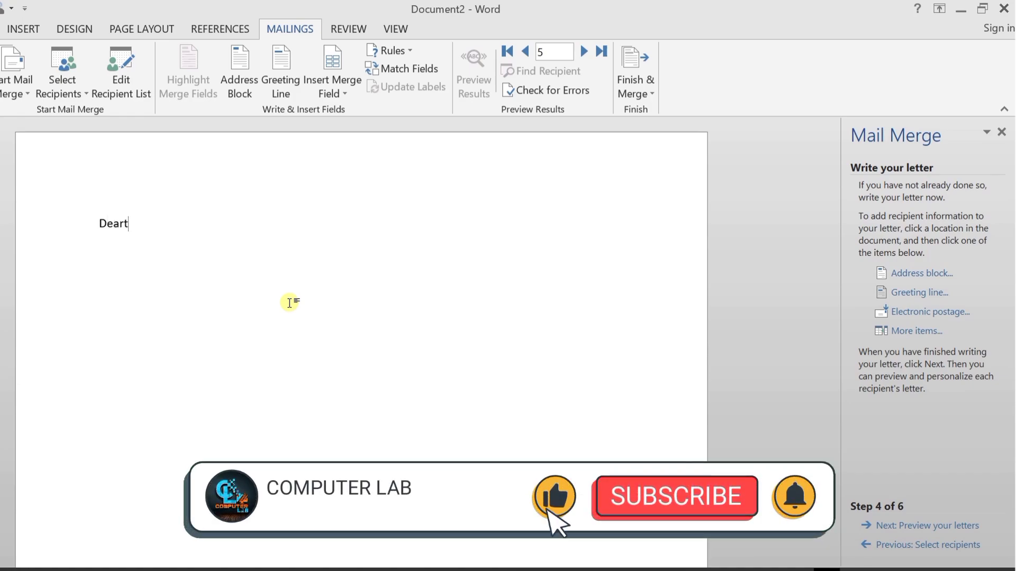
pyautogui.press('BackSpace')
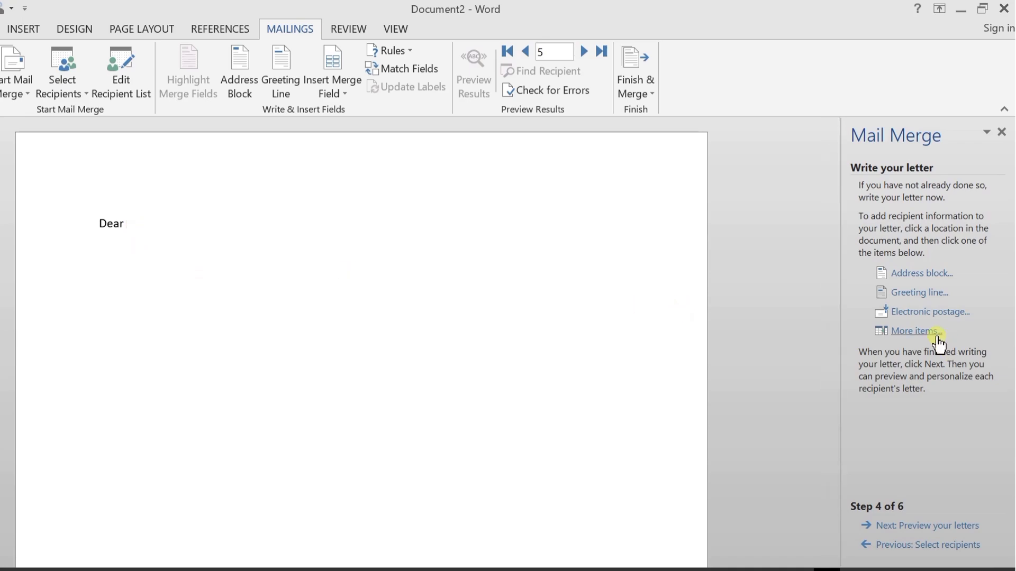
pyautogui.click(927, 339)
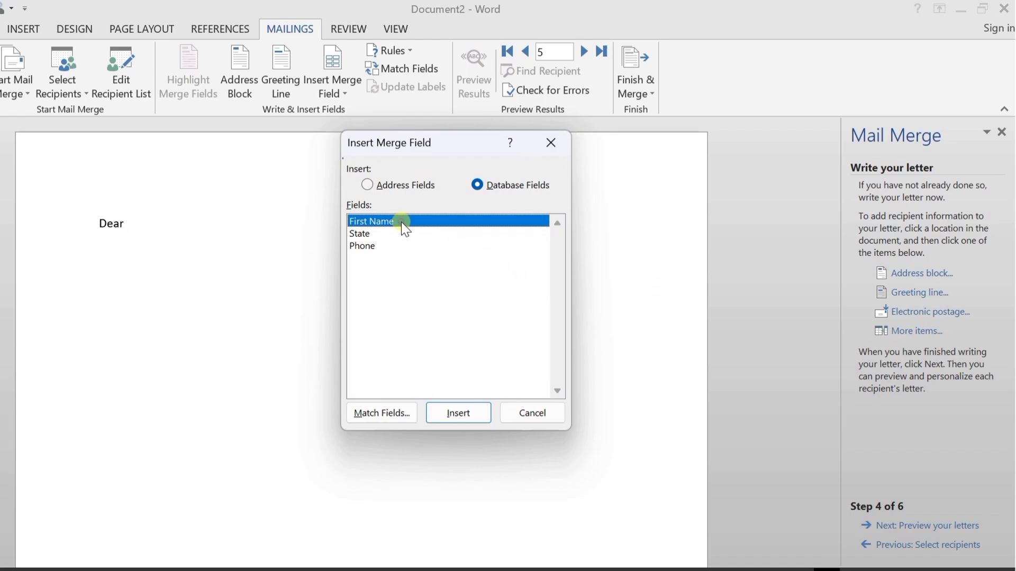
pyautogui.click(470, 417)
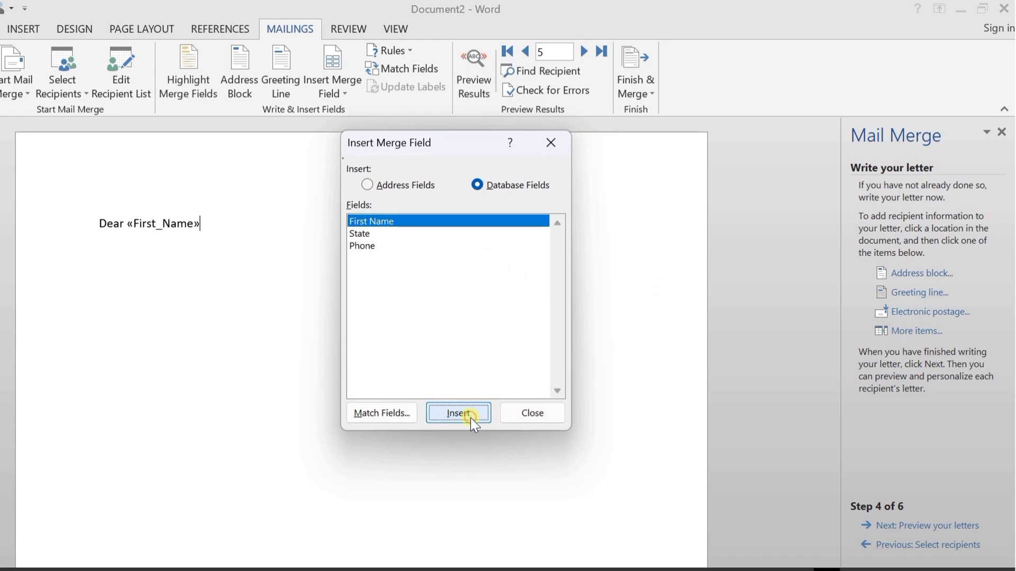
# Paste the Silver Wedding Anniversary invitation text, dated 20-12-2024 at 07:00 P.M, below the greeting, leaving a blank line between them.
pyautogui.click(539, 417)
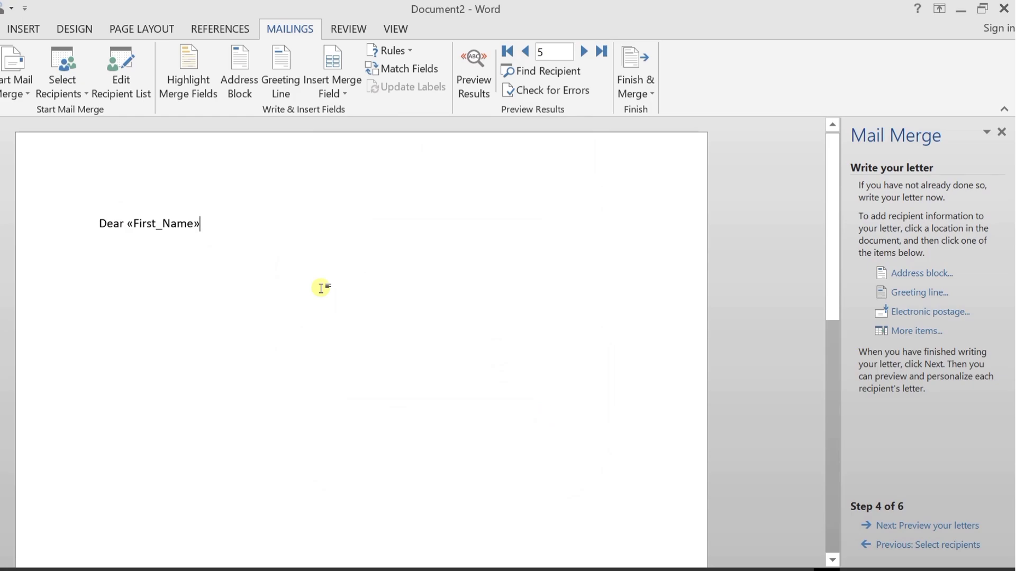
pyautogui.press('Return')
pyautogui.press('Return')
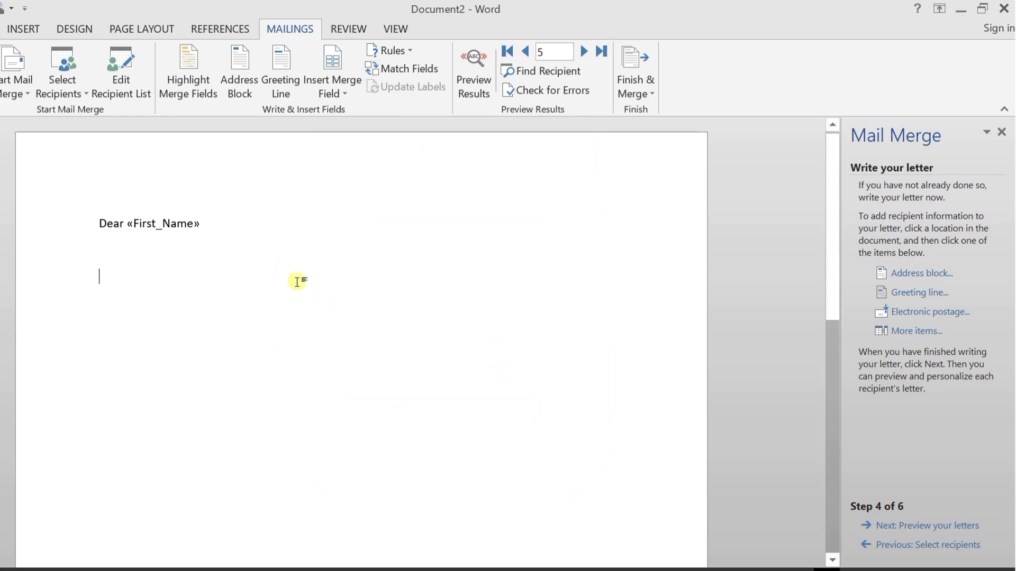
pyautogui.scroll(-1, 359, 303)
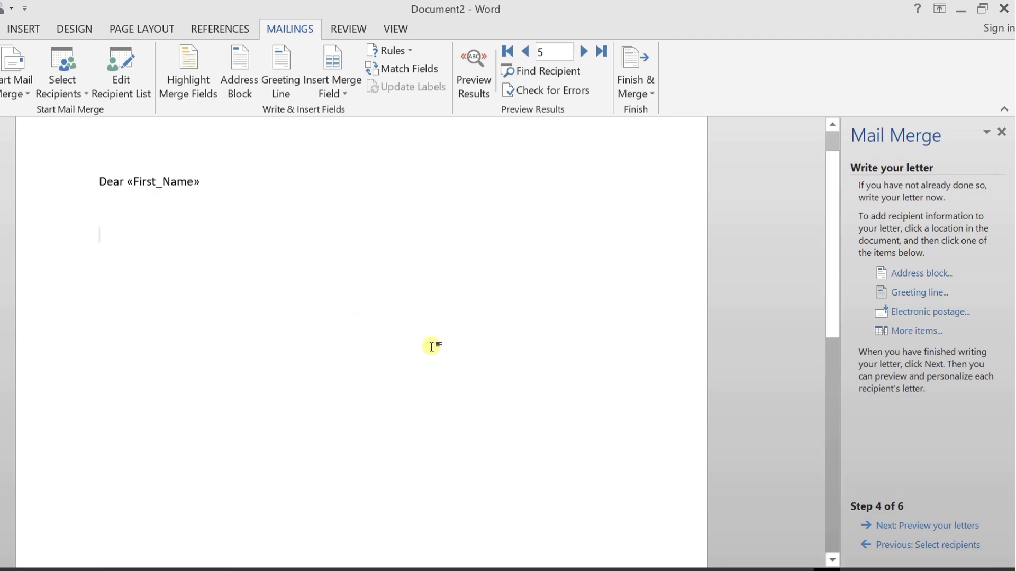
pyautogui.write('Join us as we celebrate 25 years of love, laughter, and cherished memories.  Pankaj & Parul cordially invite you to their  Silver Wedding Anniversary Celebration 📅 Date: 20-12-2024 🕒 Time: 07:00 P.M  Come and share this special milestone with us as we toast to love and togetherness. We look forward to celebrating with you!')
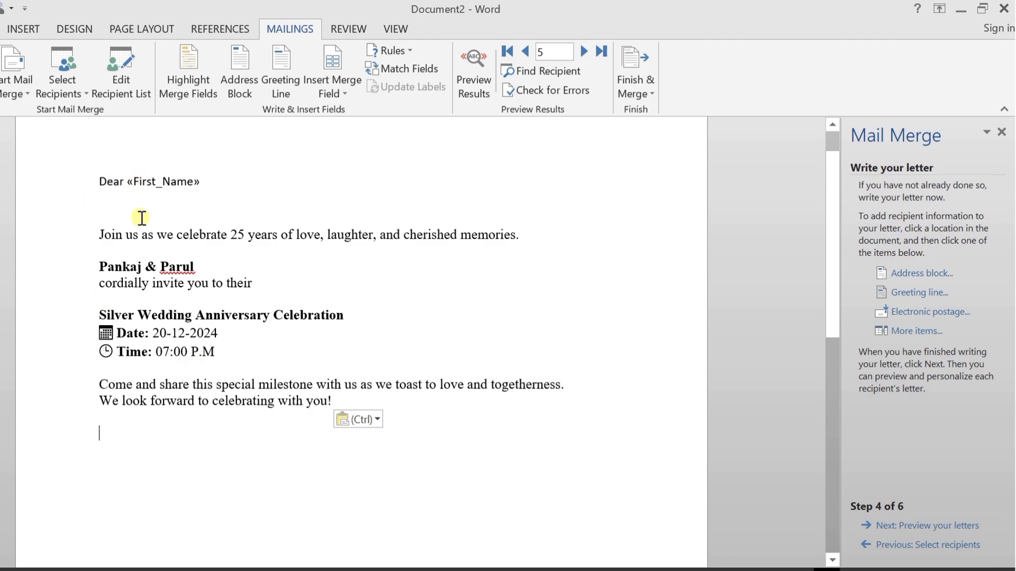
pyautogui.press('Escape')
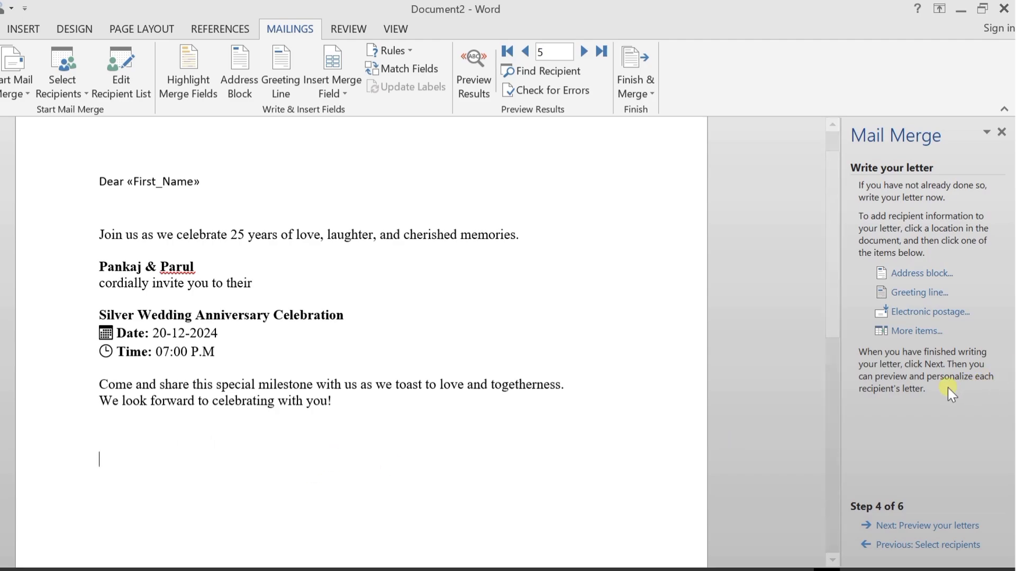
# Insert the First Name, State and Phone merge fields below the invitation text.
pyautogui.click(930, 333)
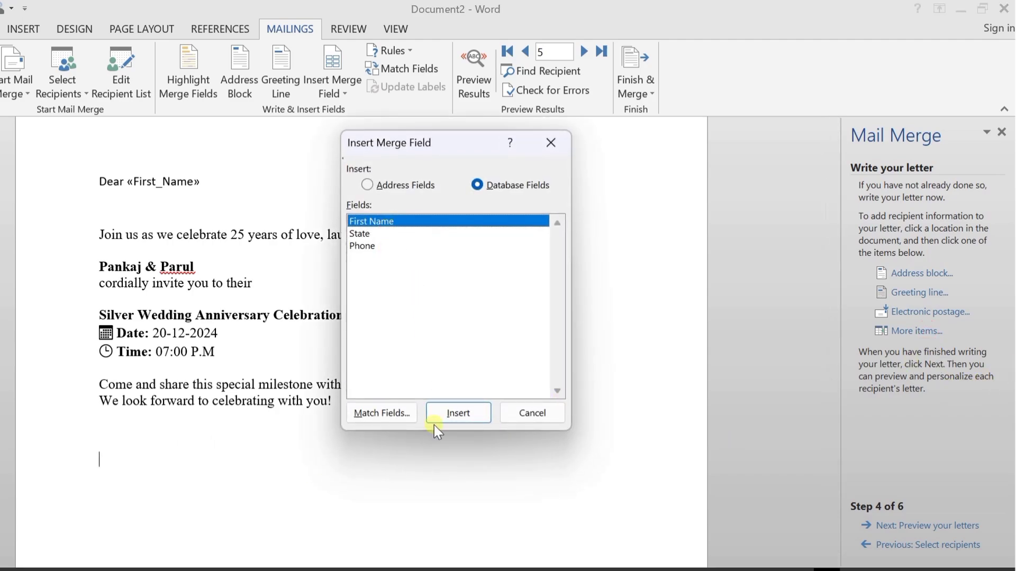
pyautogui.click(478, 418)
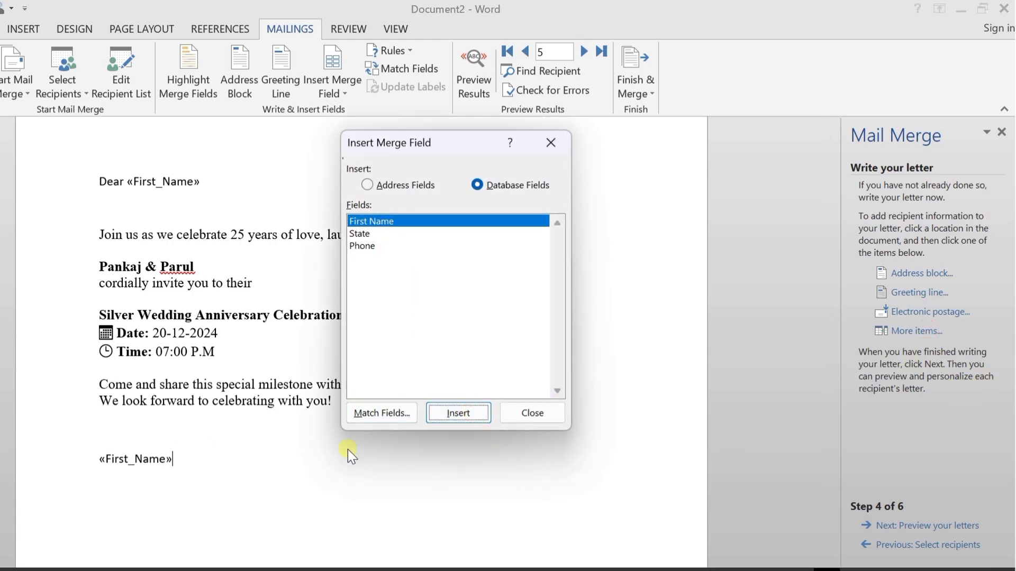
pyautogui.click(371, 234)
pyautogui.click(459, 413)
pyautogui.click(365, 245)
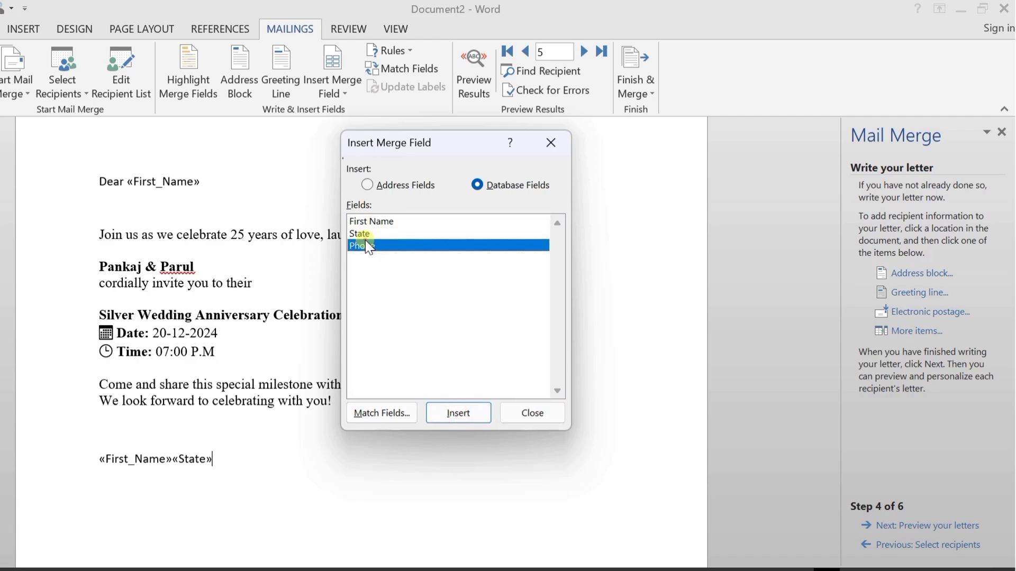
pyautogui.click(475, 413)
pyautogui.click(532, 421)
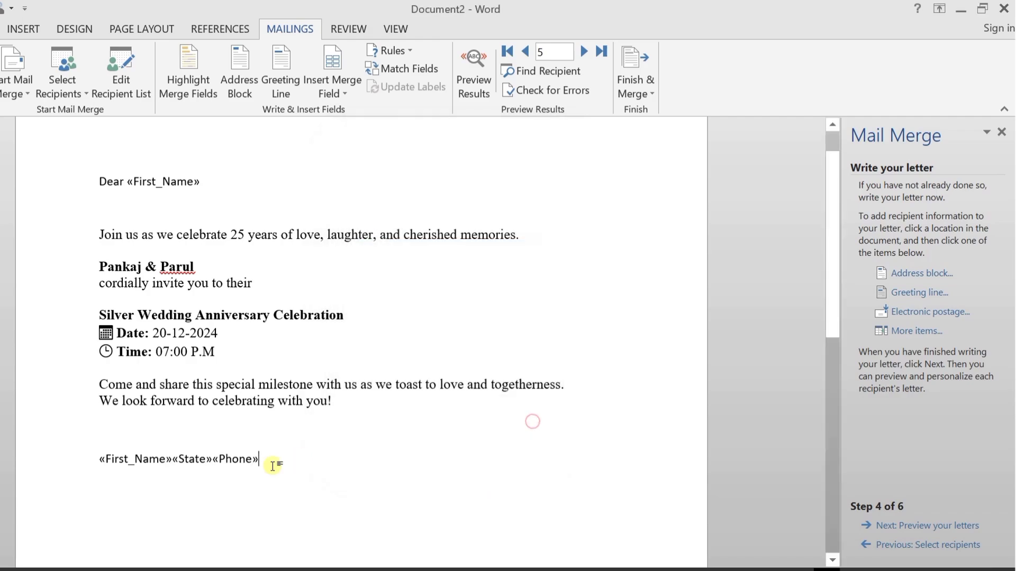
# Place the State and Phone merge fields on separate lines below the First Name field.
pyautogui.click(174, 459)
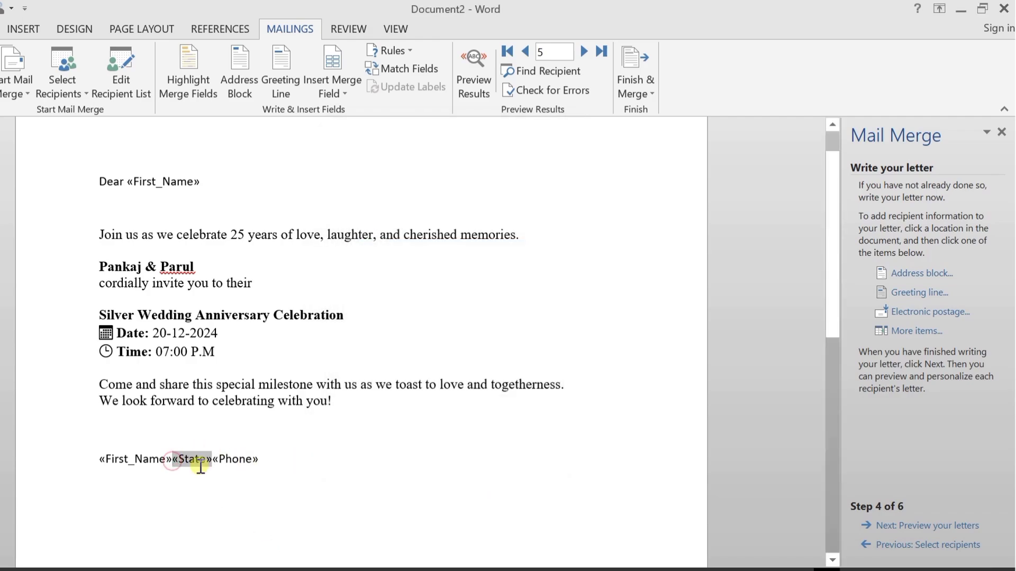
pyautogui.press('Return')
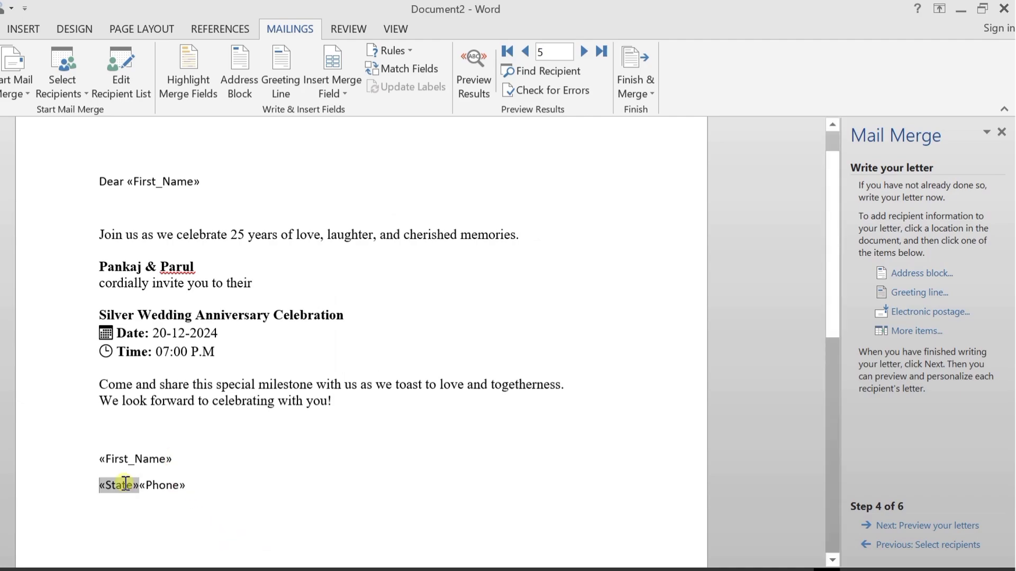
pyautogui.click(146, 483)
pyautogui.press('Return')
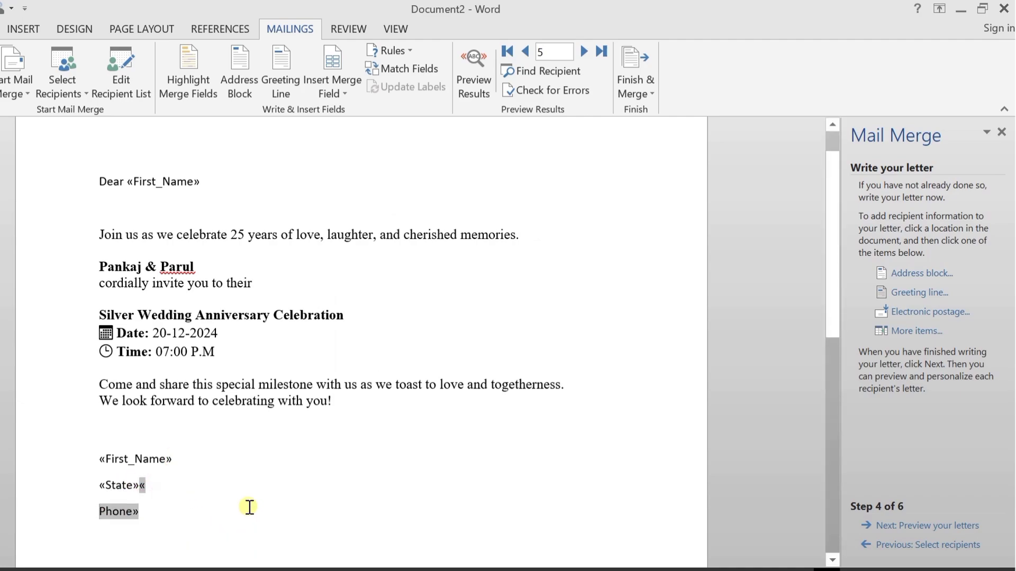
pyautogui.press('BackSpace')
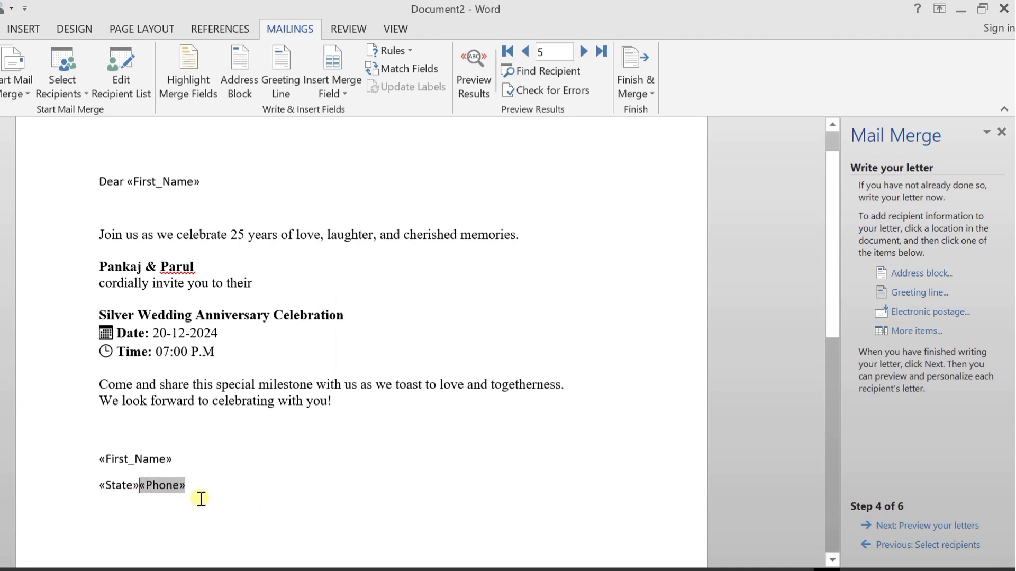
pyautogui.press('Return')
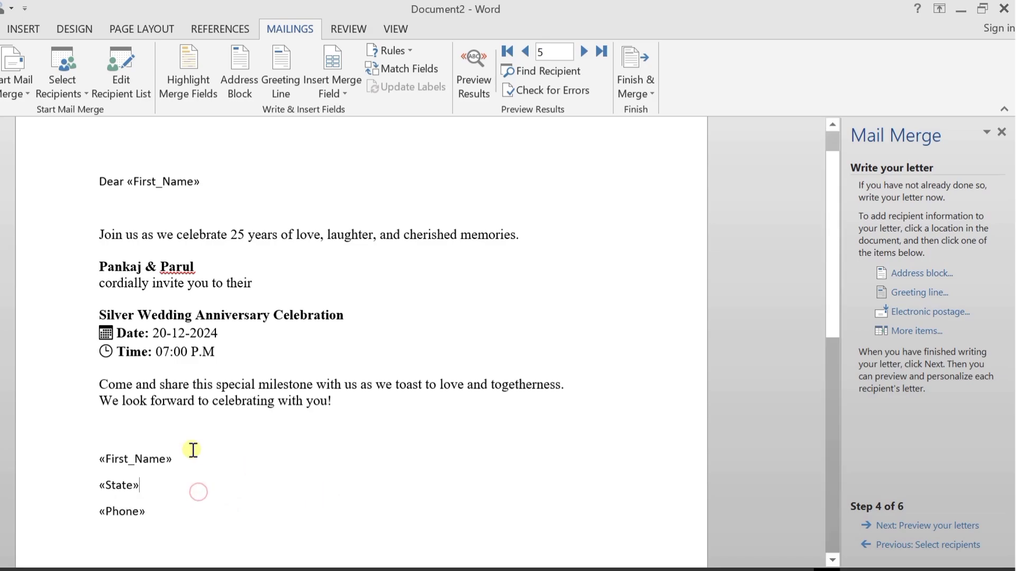
# Color the First Name merge field below the invitation text red.
pyautogui.moveTo(178, 459); pyautogui.dragTo(100, 459)
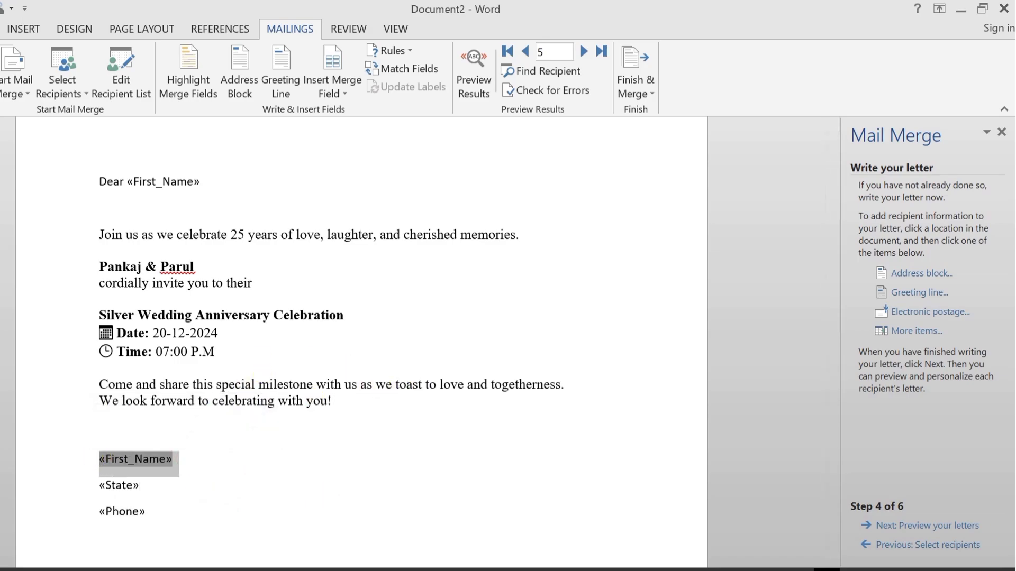
pyautogui.click(1, 29)
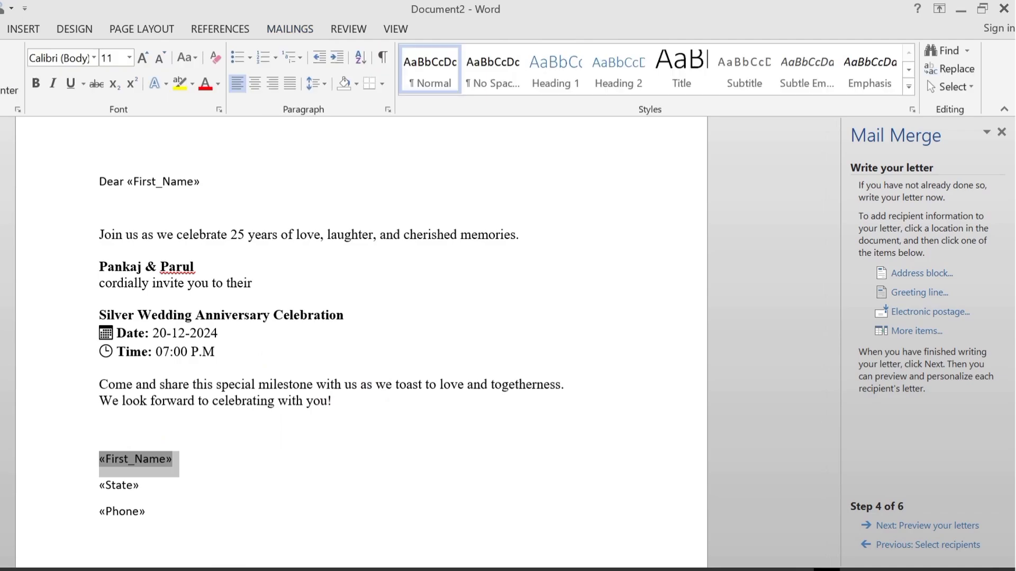
pyautogui.click(206, 84)
pyautogui.click(309, 456)
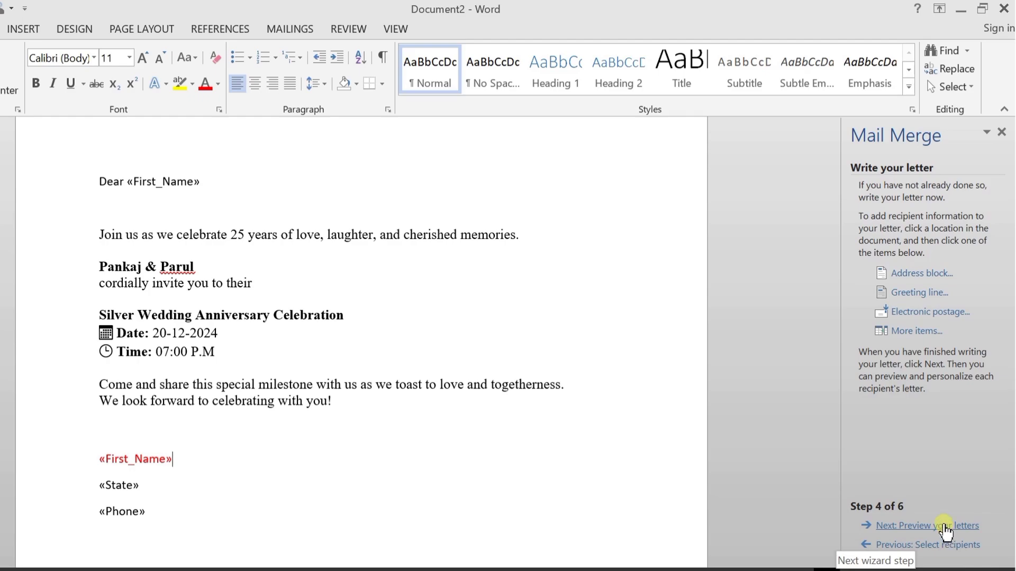
# Preview the merged letters for the different recipients, ending at recipient 1, and proceed to completing the merge.
pyautogui.click(945, 526)
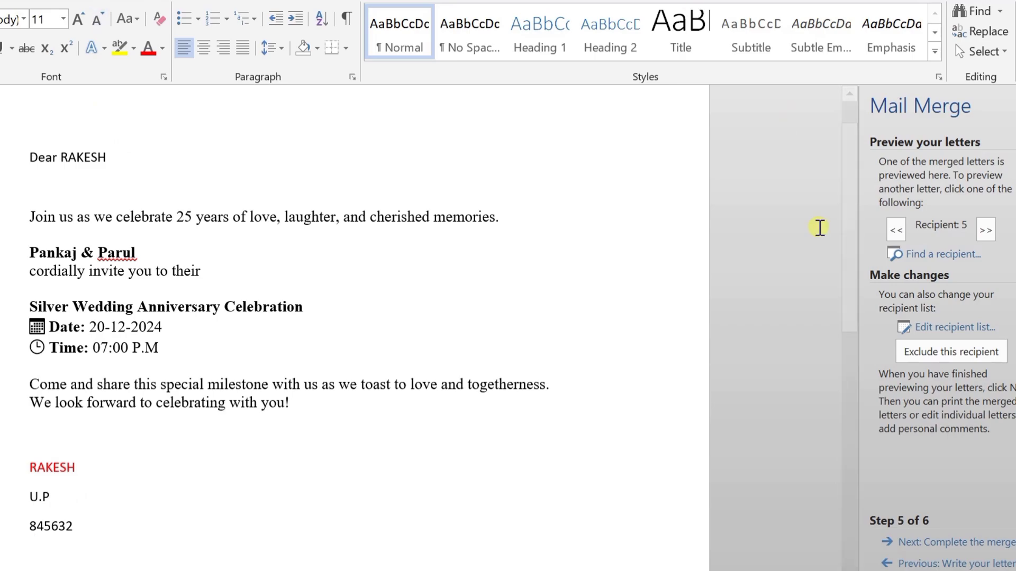
pyautogui.click(988, 231)
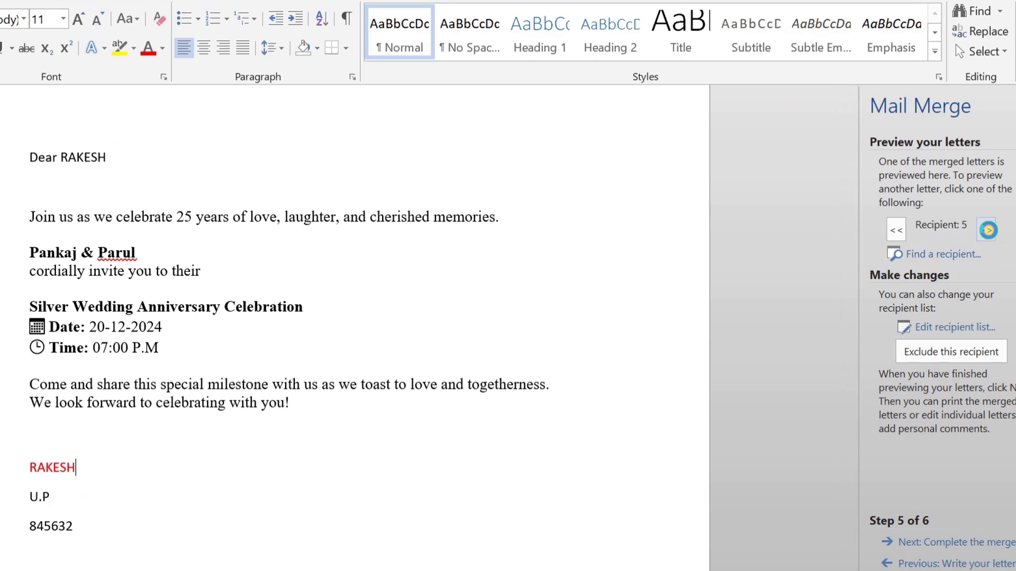
pyautogui.click(894, 231)
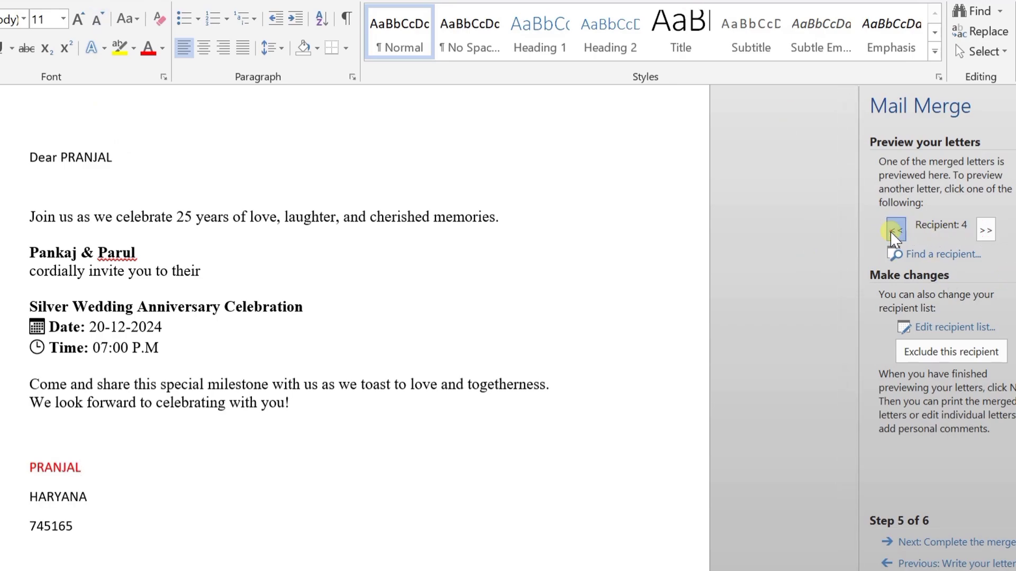
pyautogui.click(894, 231)
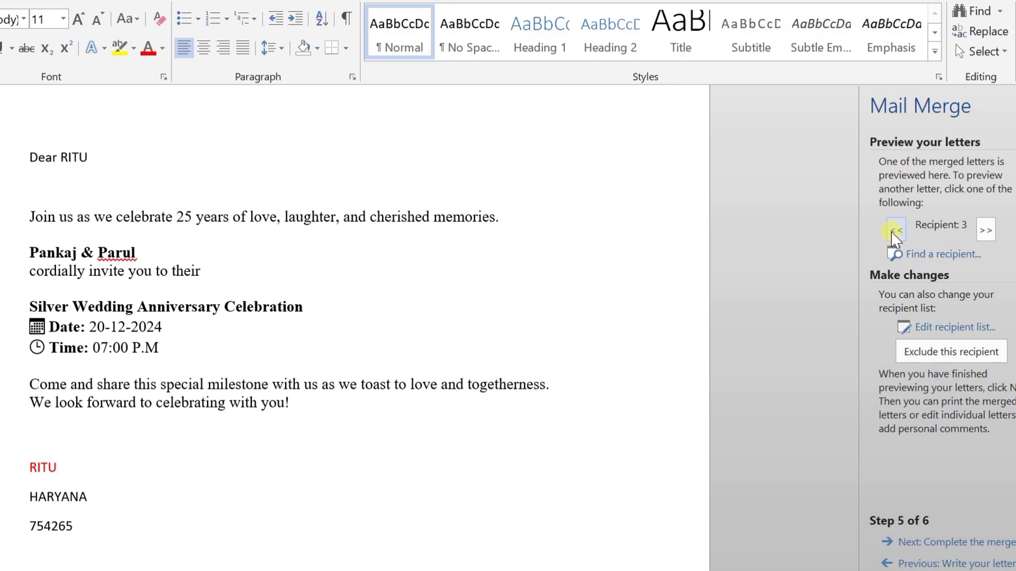
pyautogui.click(894, 231)
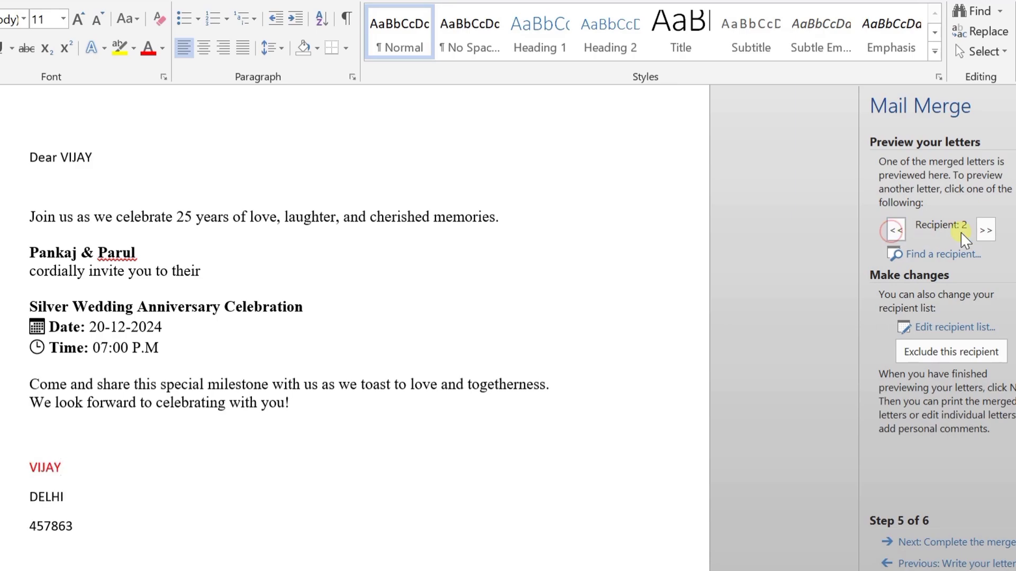
pyautogui.click(987, 230)
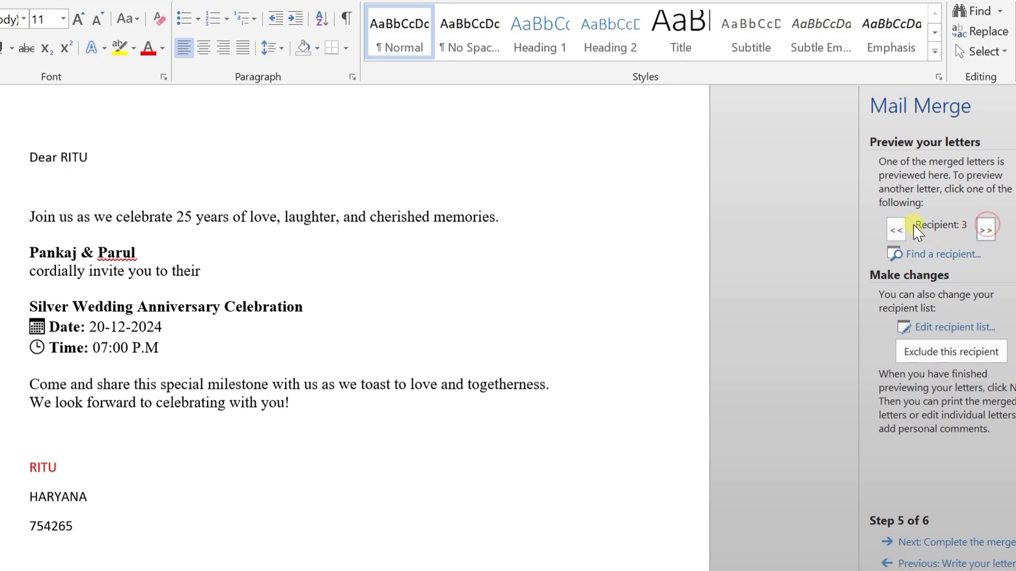
pyautogui.click(898, 231)
pyautogui.click(899, 231)
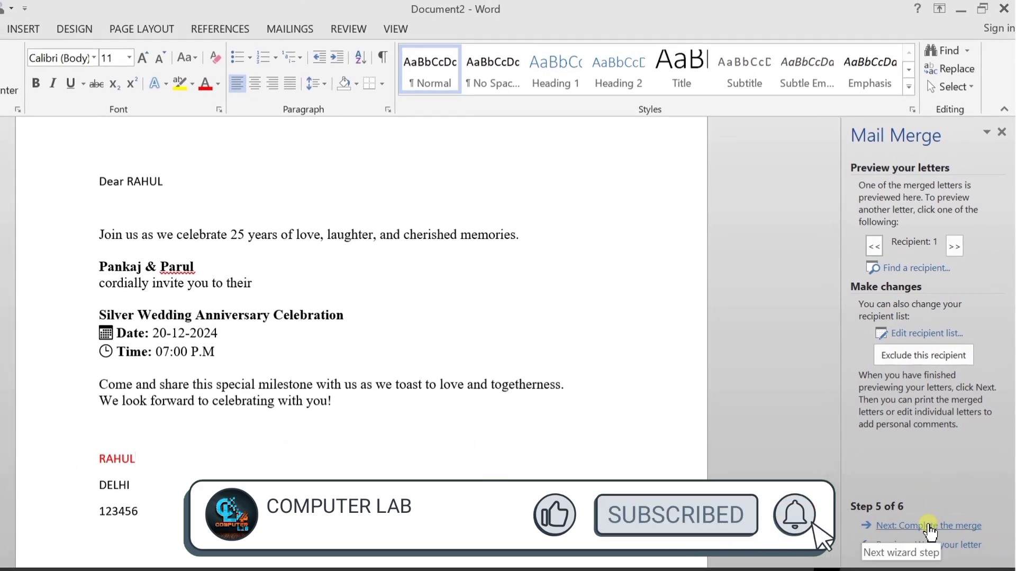
pyautogui.click(929, 527)
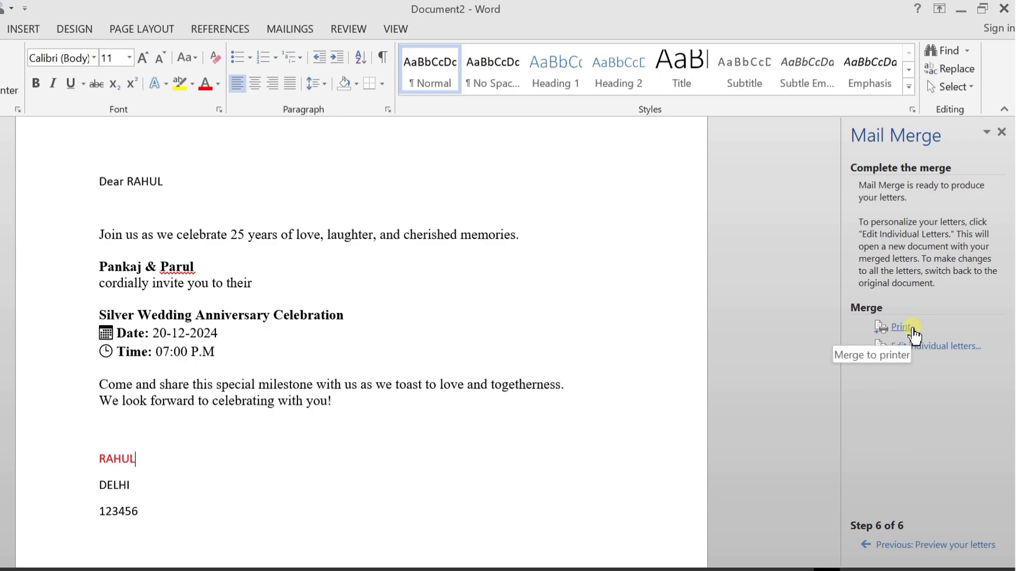
# Start merging the letters to the printer, trying the current-record option and a range from record 2 to 6.
pyautogui.click(911, 329)
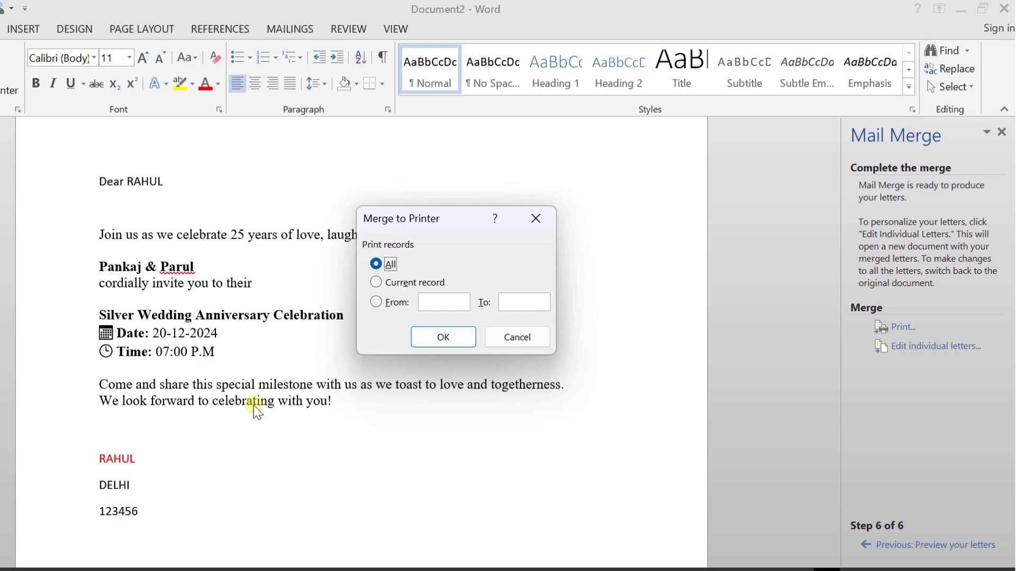
pyautogui.click(393, 288)
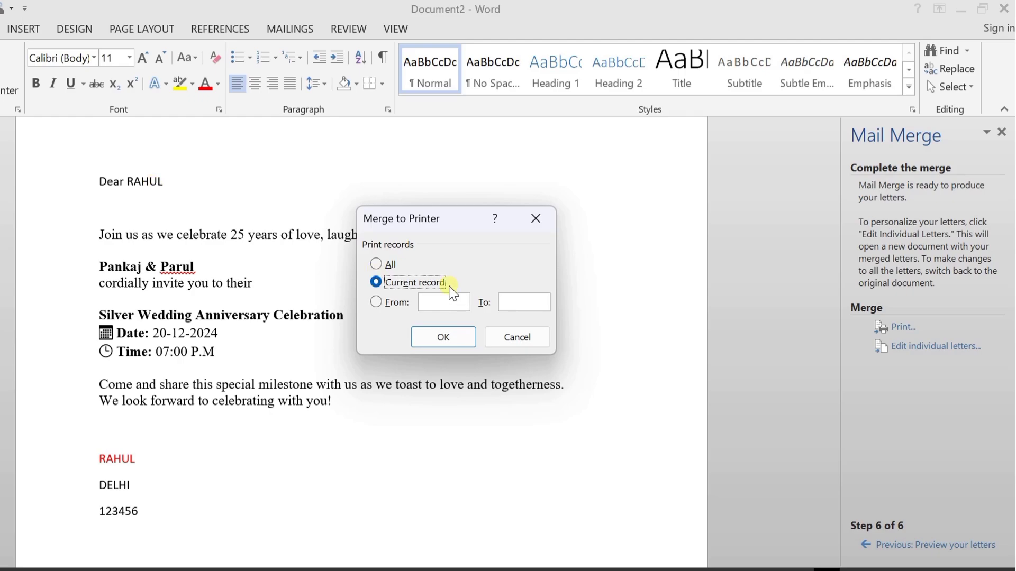
pyautogui.click(376, 302)
pyautogui.click(546, 303)
pyautogui.write('6')
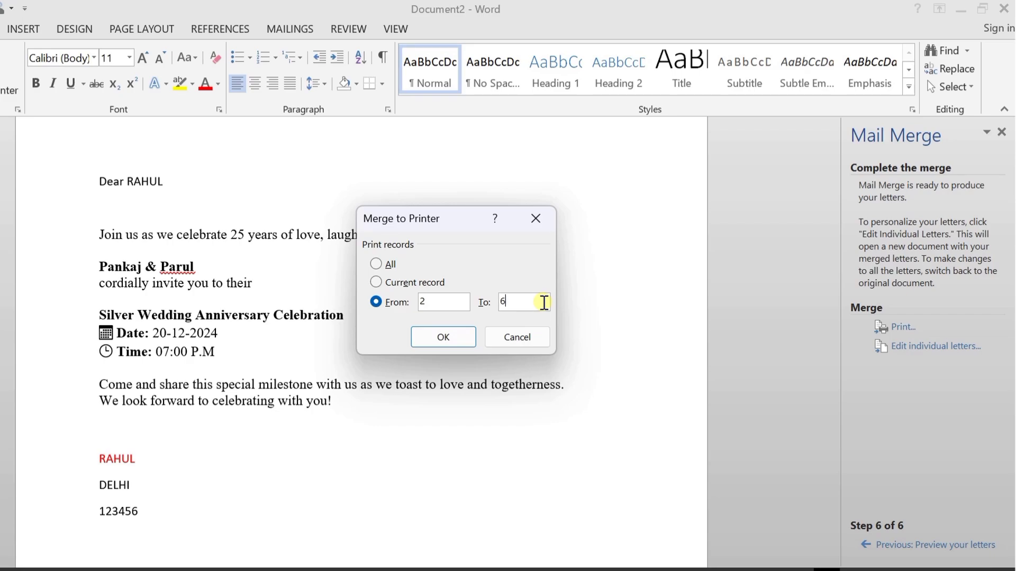
# Choose all records for the printer merge, open the print settings and cancel printing.
pyautogui.click(388, 266)
pyautogui.click(449, 338)
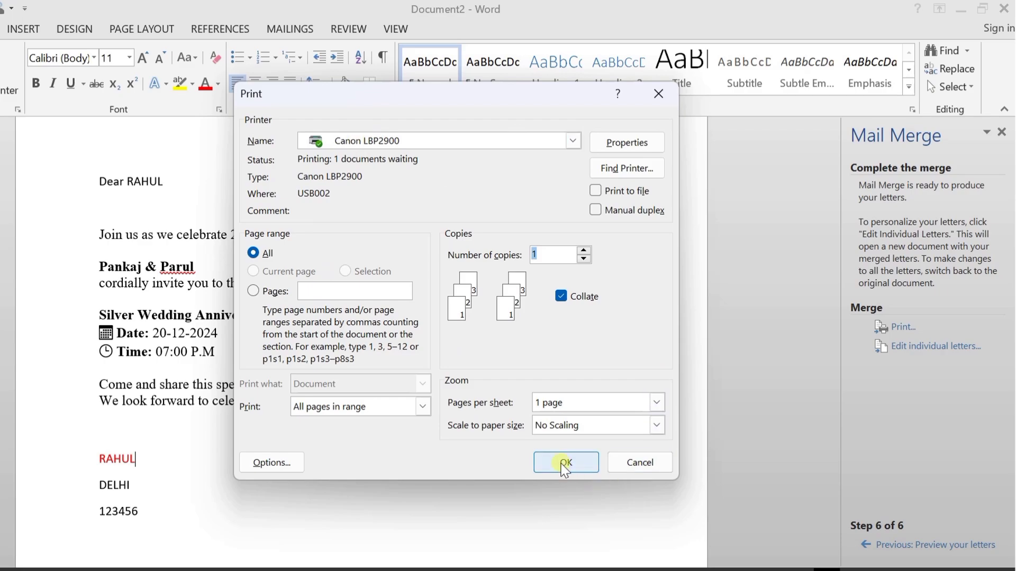
pyautogui.click(638, 464)
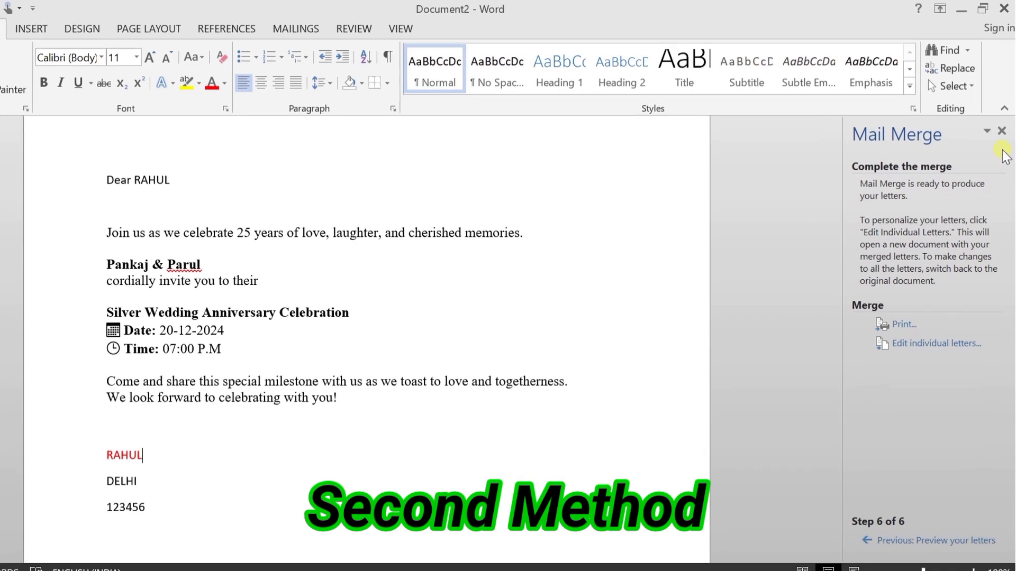
# Examine the Name, State and Phone headings in the Excel workbook Contacts, and switch to the invitation letter in Word's Document1.
pyautogui.click(561, 552)
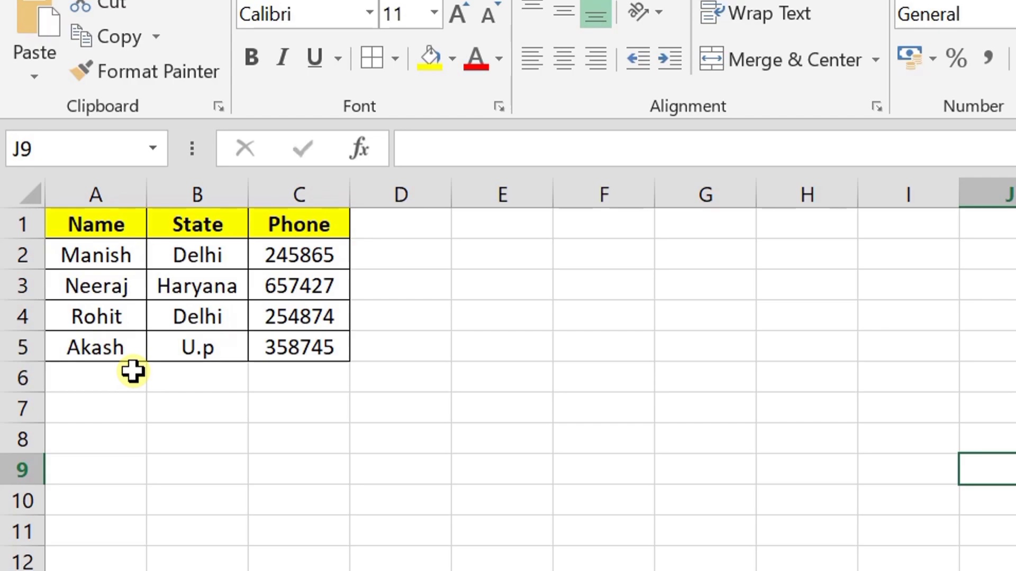
pyautogui.click(97, 225)
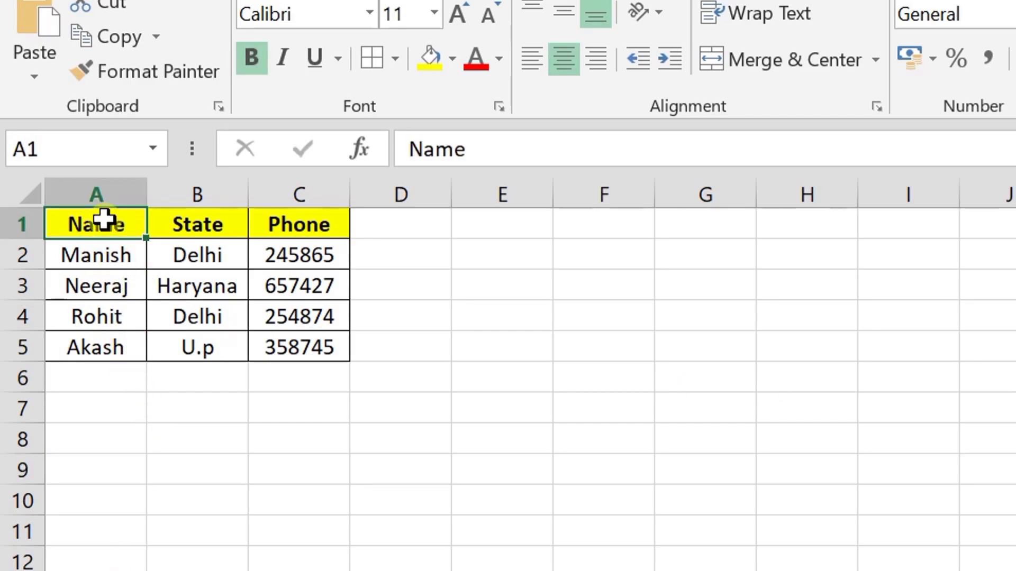
pyautogui.click(218, 219)
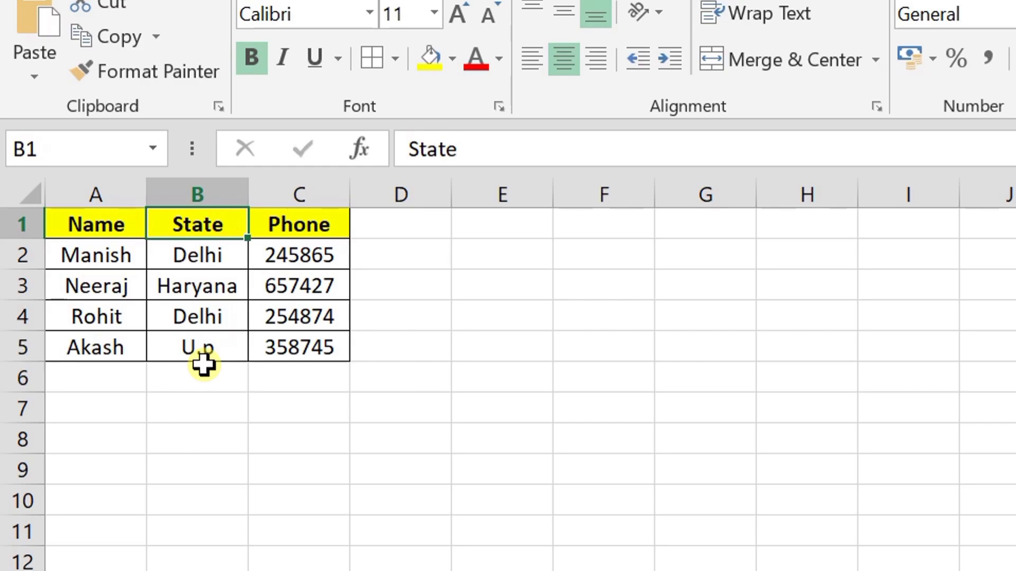
pyautogui.click(278, 227)
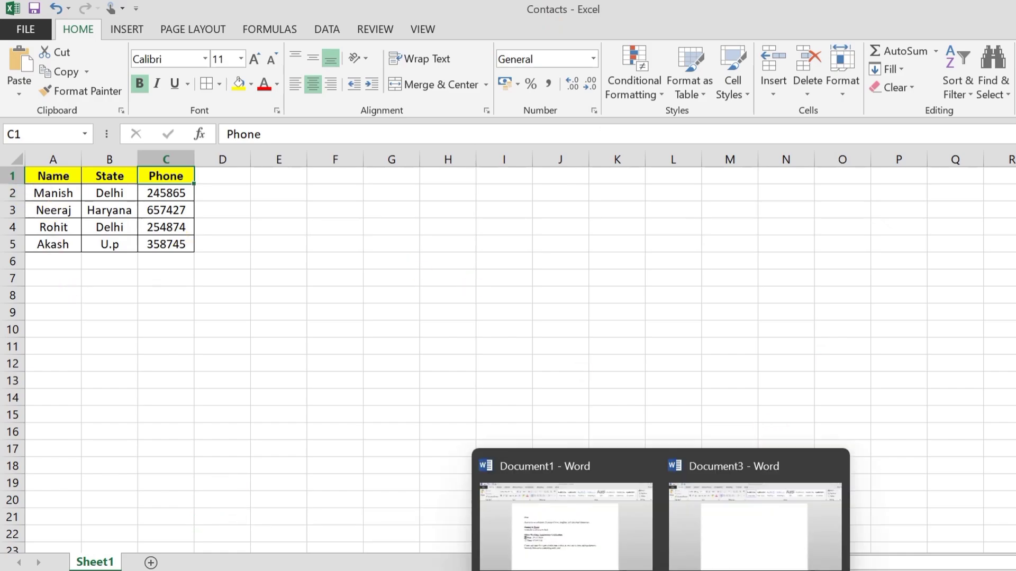
pyautogui.click(576, 516)
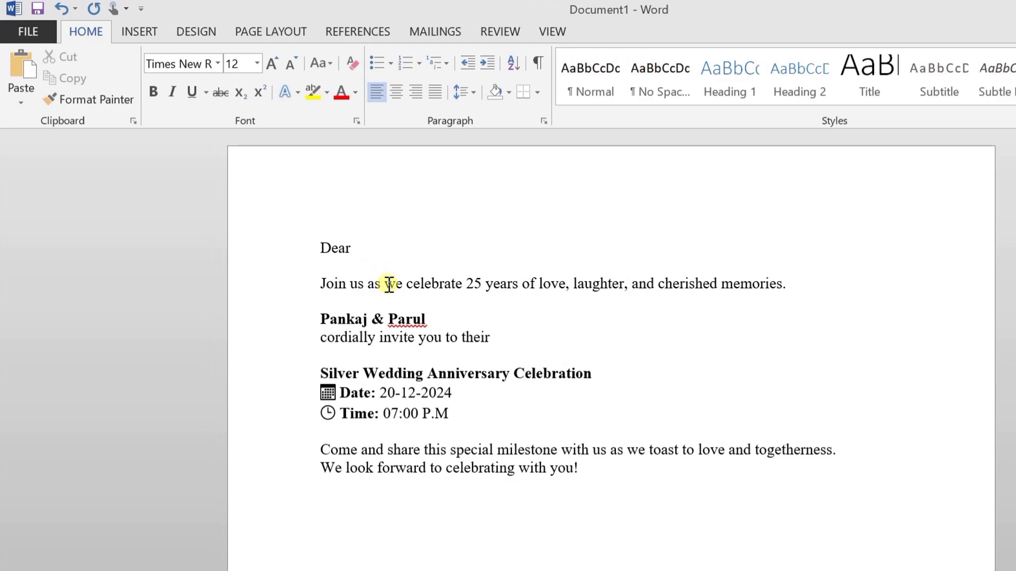
# Use Sheet1$ of the Contacts workbook on the Desktop as the existing recipient list, with the first row as column headers.
pyautogui.click(380, 245)
pyautogui.click(465, 31)
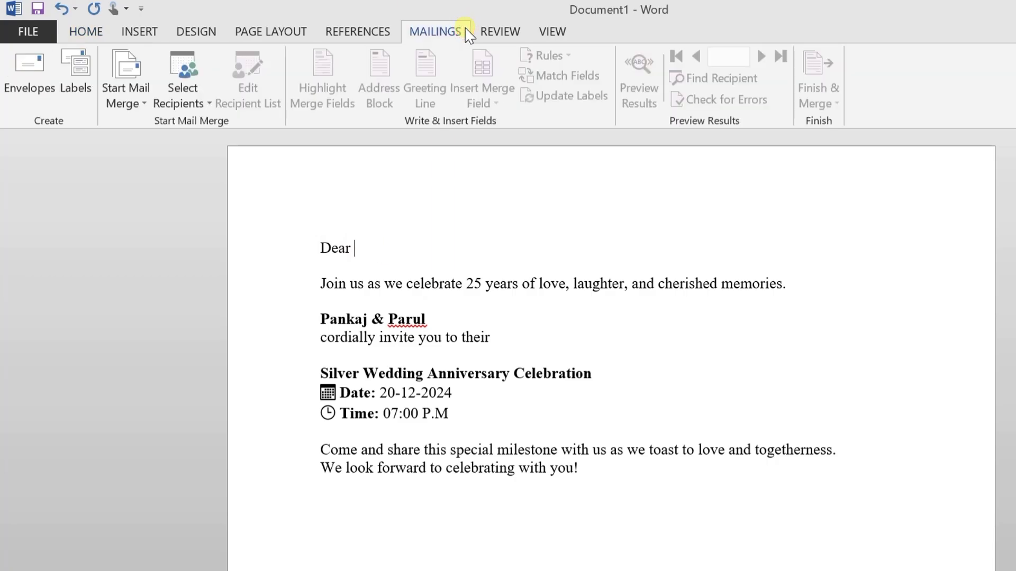
pyautogui.click(201, 106)
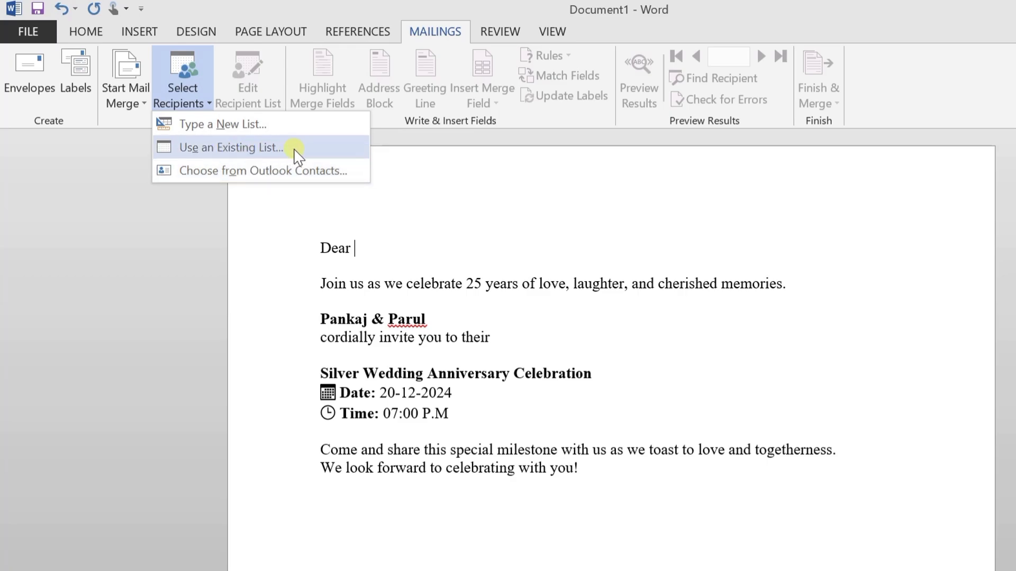
pyautogui.click(260, 148)
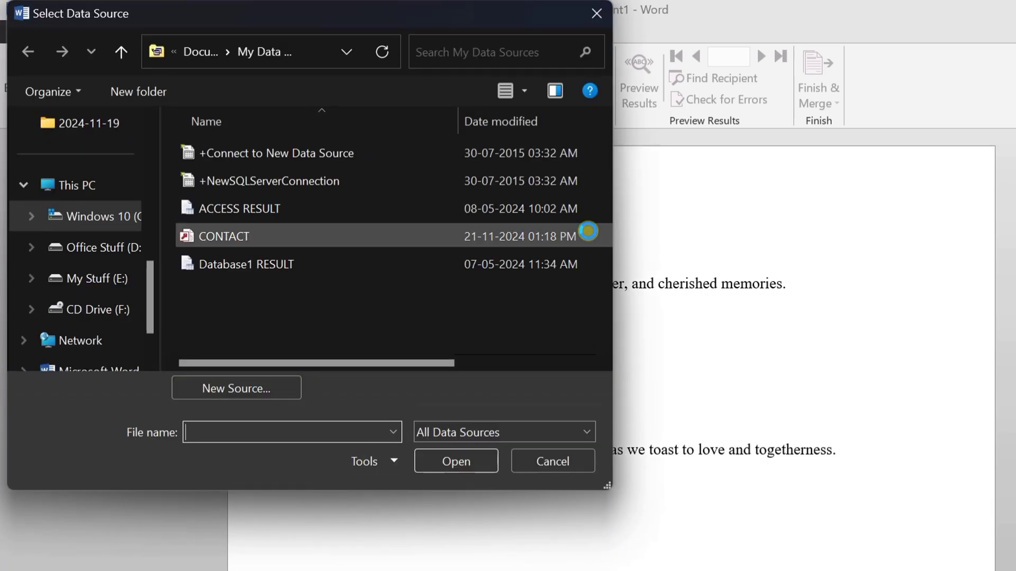
pyautogui.click(76, 255)
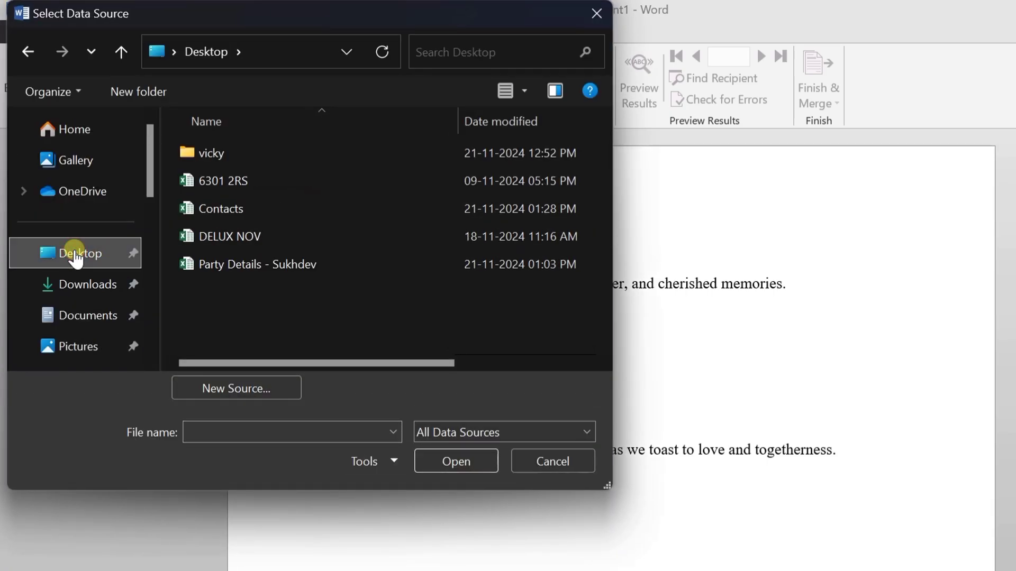
pyautogui.click(226, 211)
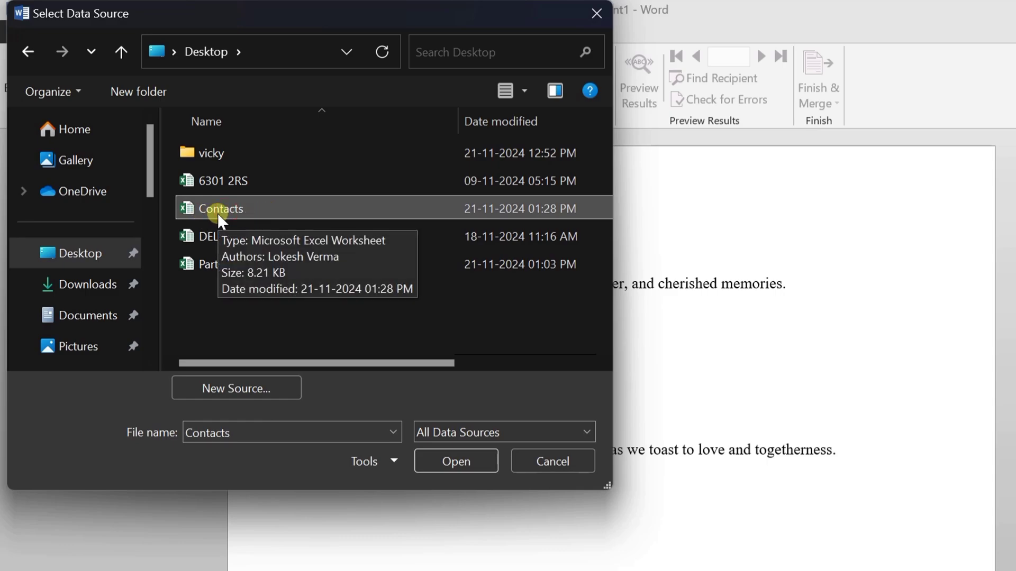
pyautogui.click(446, 461)
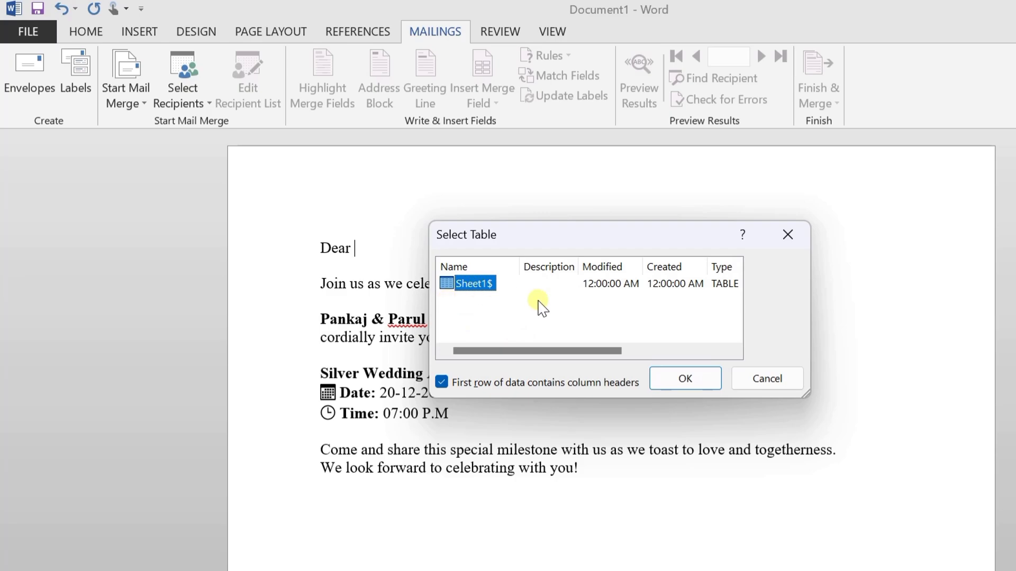
pyautogui.click(682, 379)
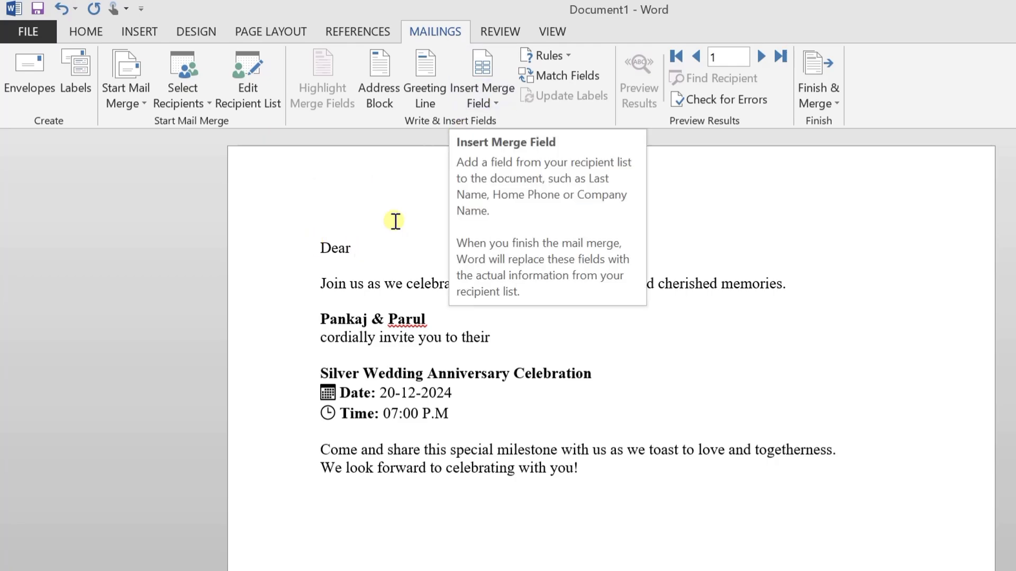
# Insert the Name merge field after "Dear" in the invitation letter's greeting.
pyautogui.click(485, 104)
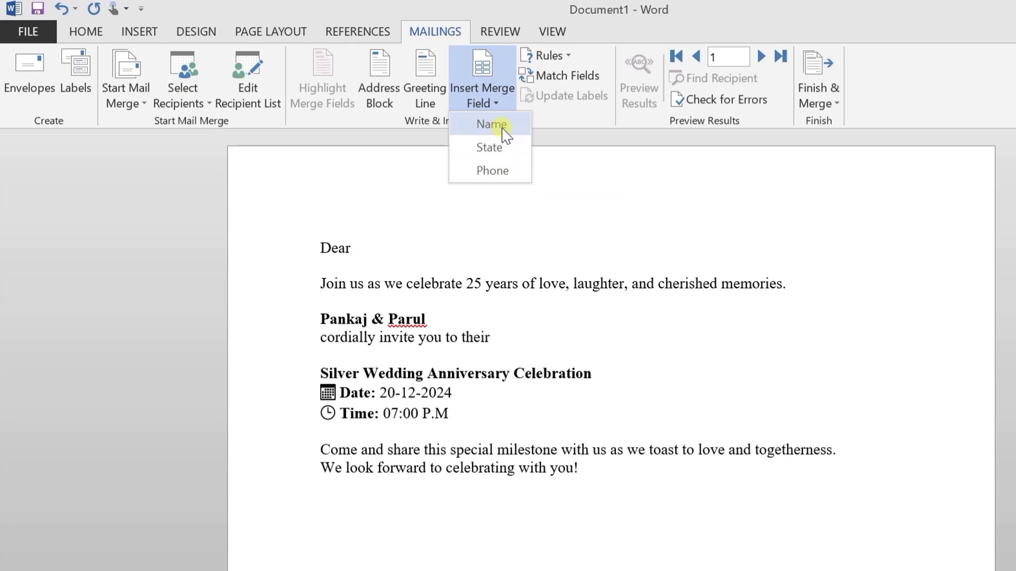
pyautogui.click(412, 251)
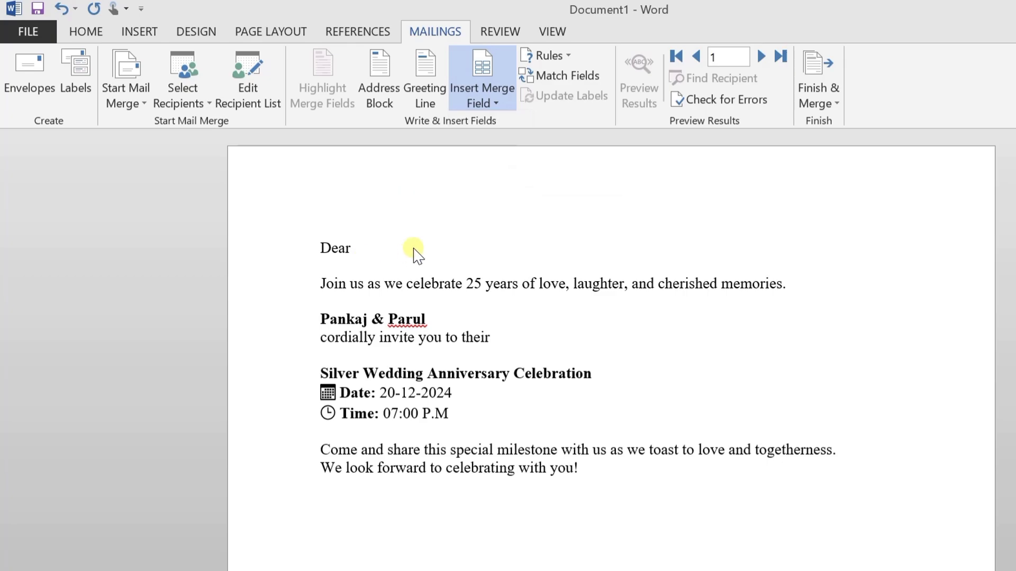
pyautogui.click(372, 244)
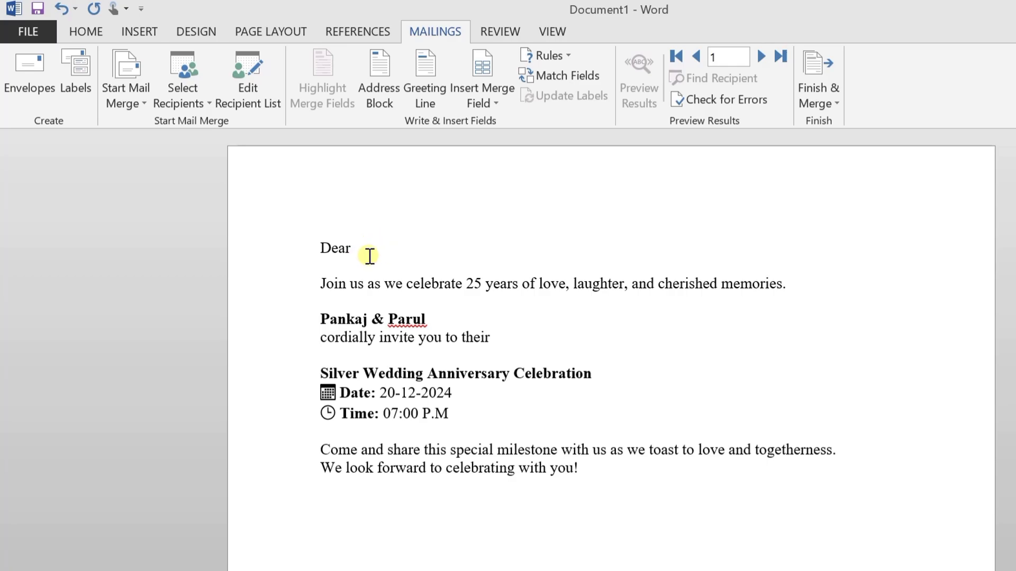
pyautogui.click(484, 97)
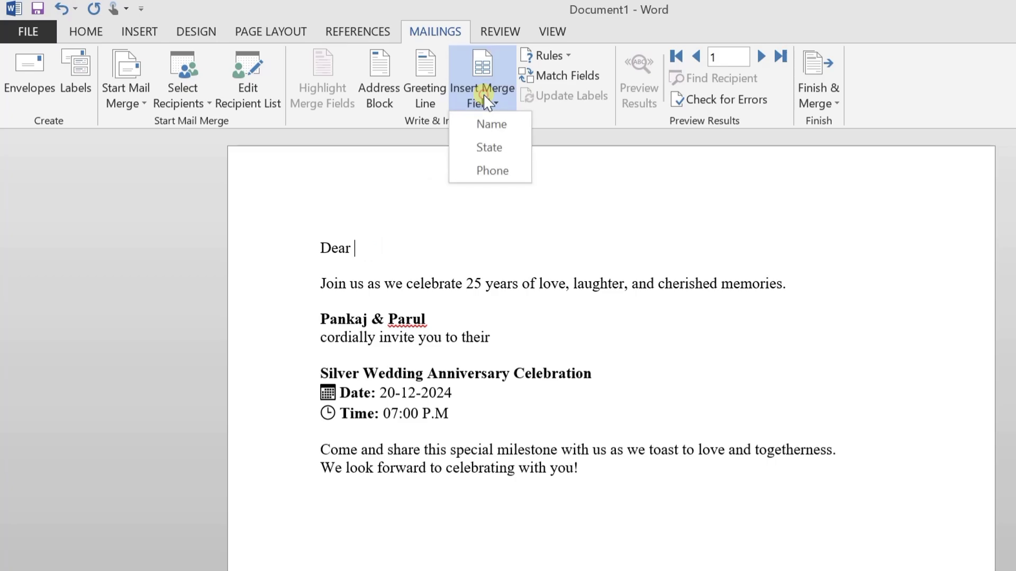
pyautogui.click(495, 125)
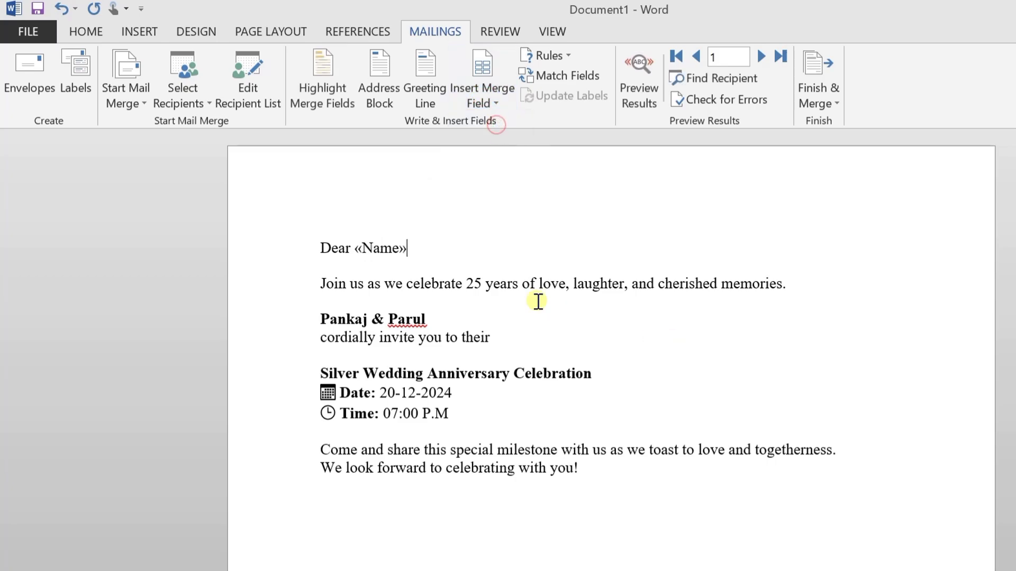
# Insert the Name, State and Phone merge fields on separate lines below the letter's closing text.
pyautogui.click(656, 545)
pyautogui.press('Return')
pyautogui.click(492, 105)
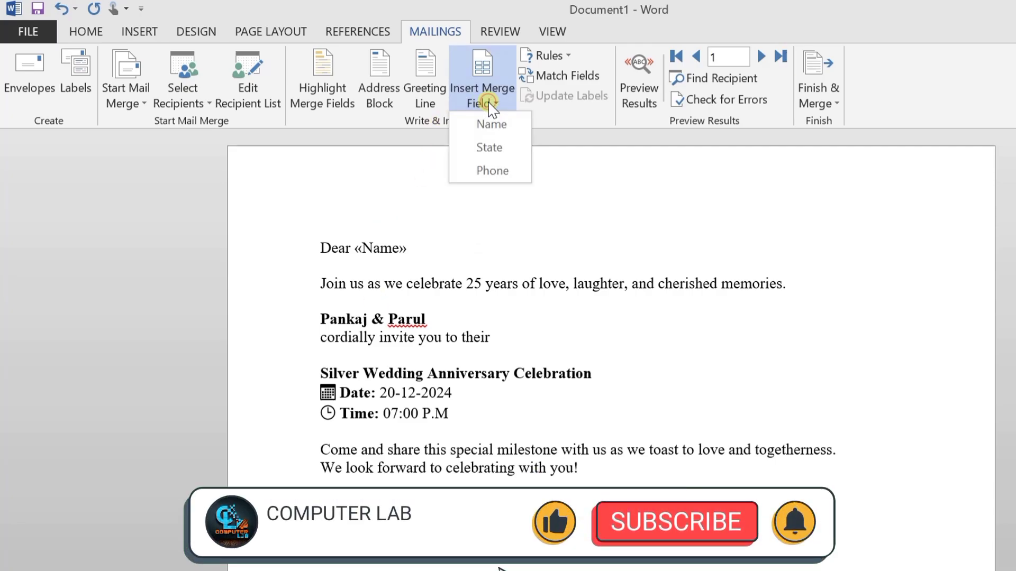
pyautogui.click(493, 123)
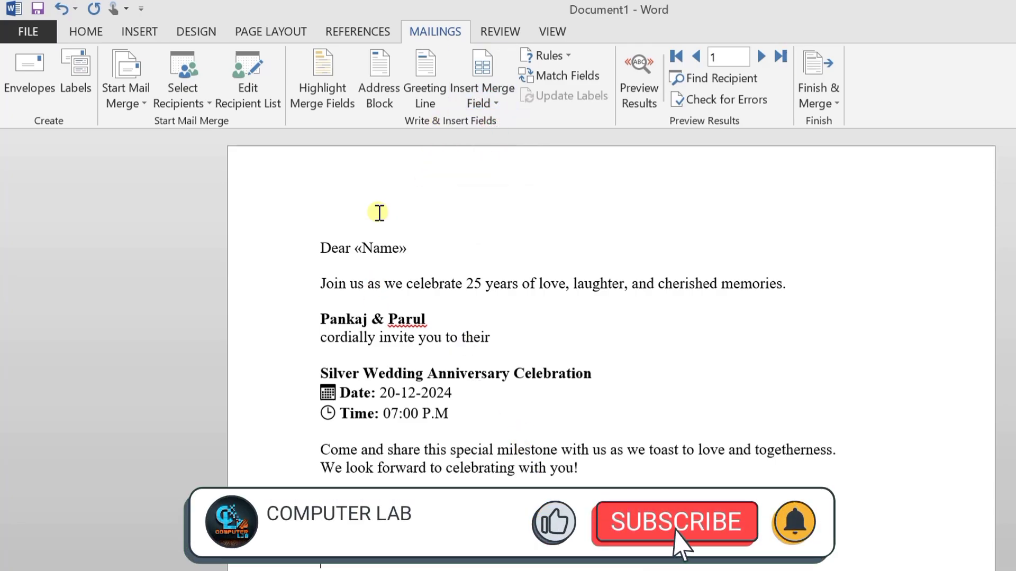
pyautogui.click(490, 102)
pyautogui.click(512, 151)
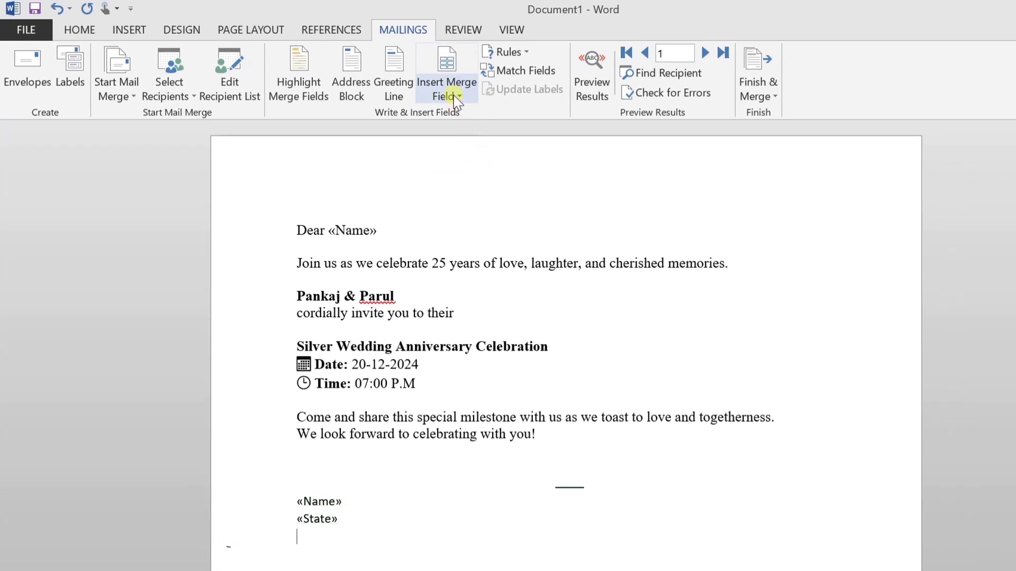
pyautogui.click(454, 99)
pyautogui.click(459, 157)
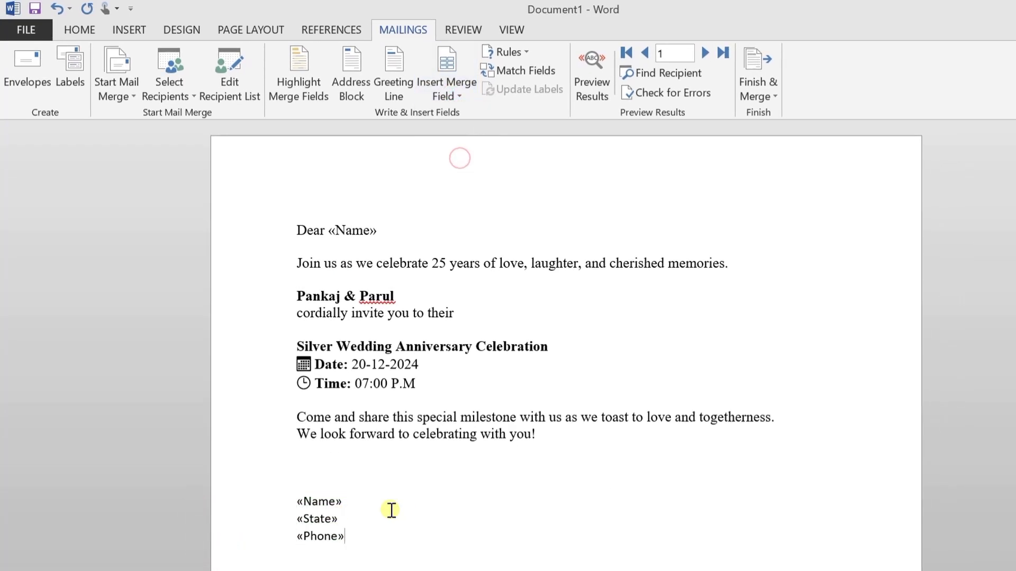
# Make the Name merge field below the closing text red and bold.
pyautogui.moveTo(351, 502); pyautogui.dragTo(288, 499)
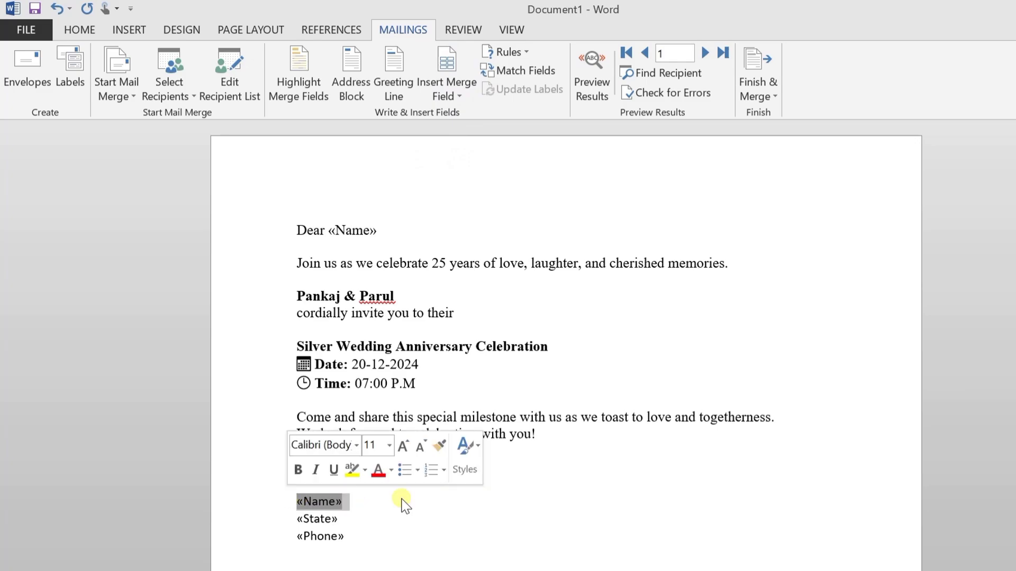
pyautogui.click(374, 473)
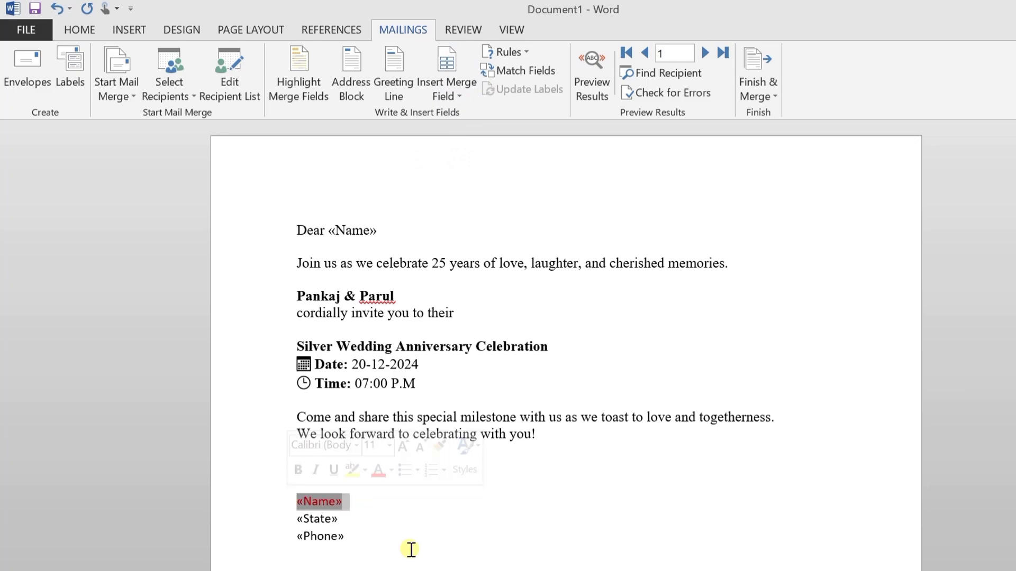
pyautogui.click(298, 469)
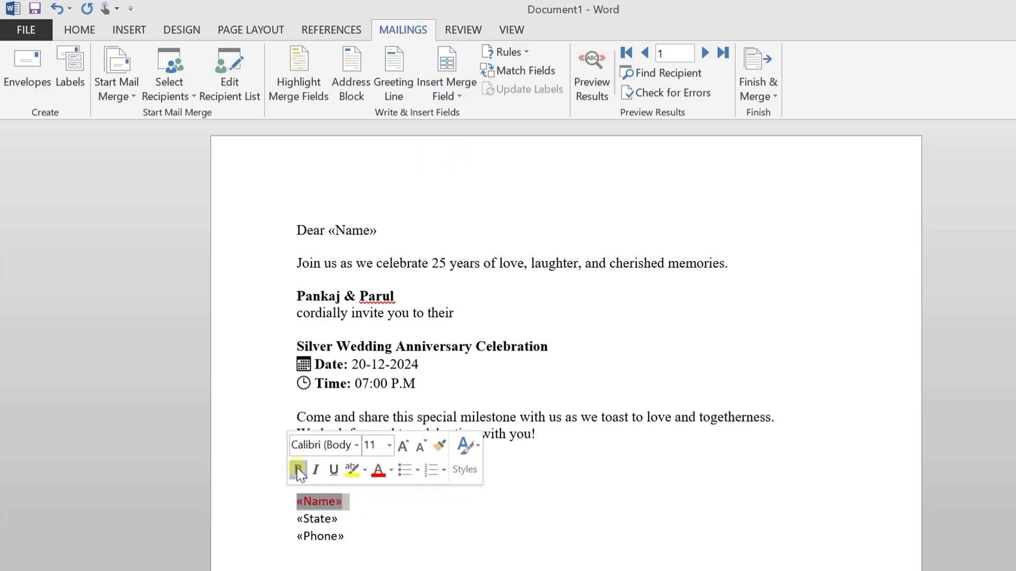
pyautogui.click(500, 516)
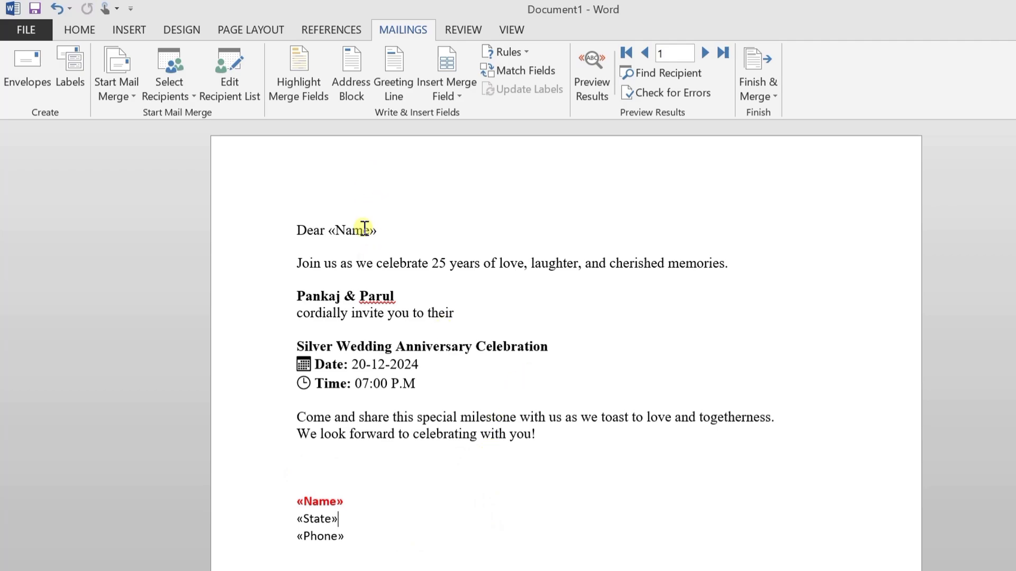
# Preview the merged letters for recipients 1 to 3, and return to recipient 1.
pyautogui.click(595, 70)
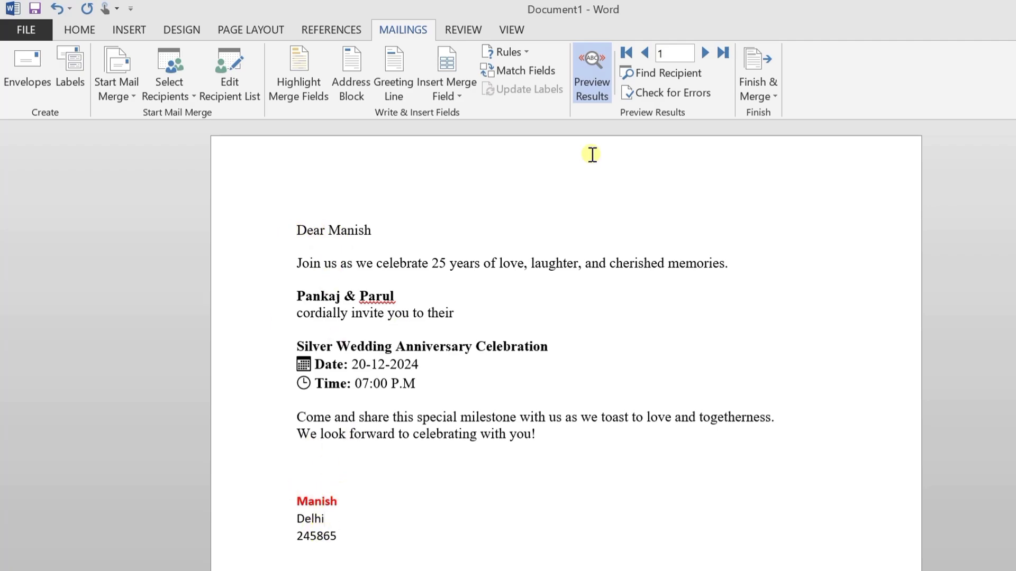
pyautogui.click(705, 53)
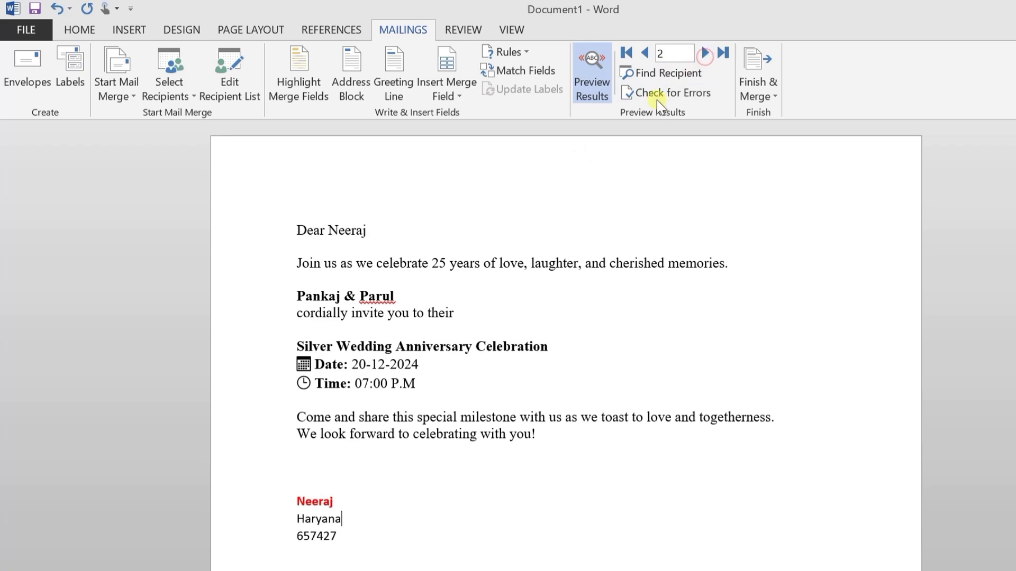
pyautogui.click(705, 52)
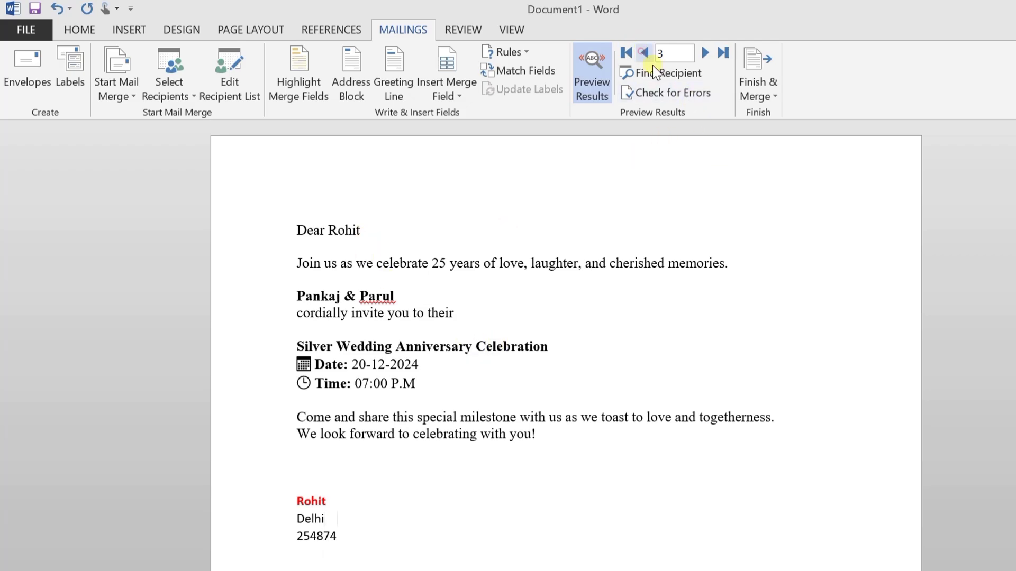
pyautogui.click(644, 53)
pyautogui.click(644, 53)
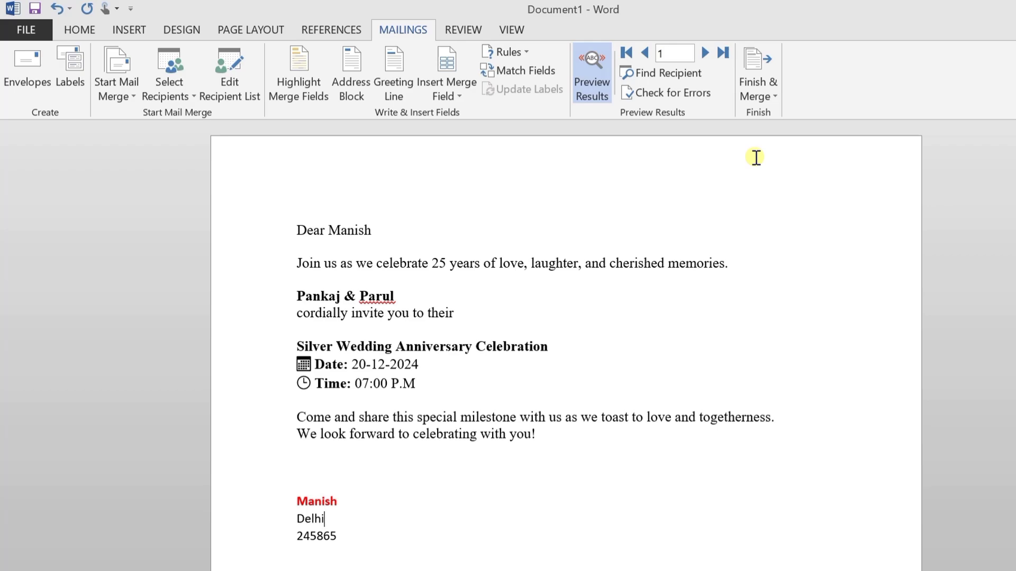
# Start merging the letters to the printer, try the from-to record range option, and choose all records.
pyautogui.click(767, 97)
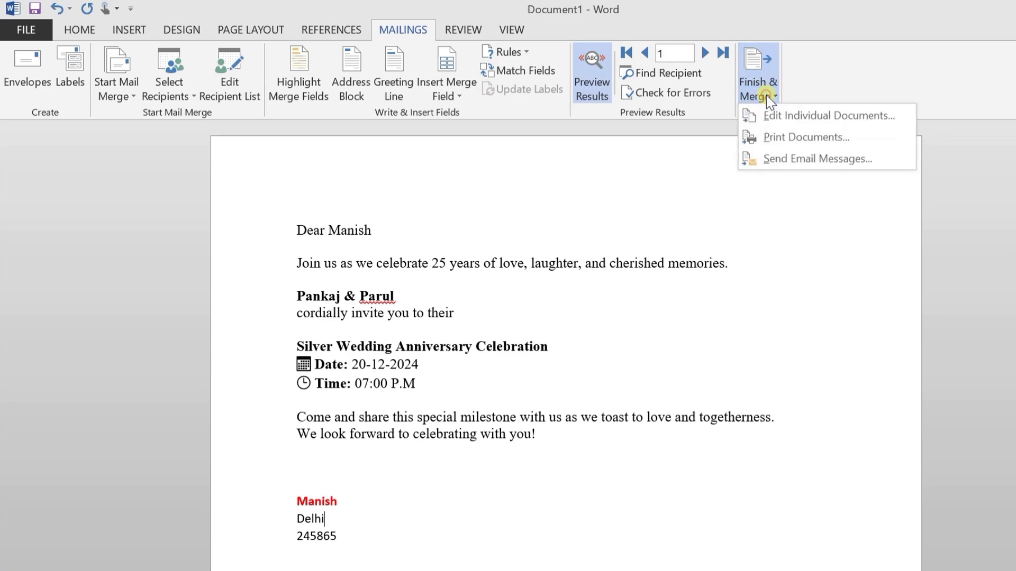
pyautogui.click(830, 138)
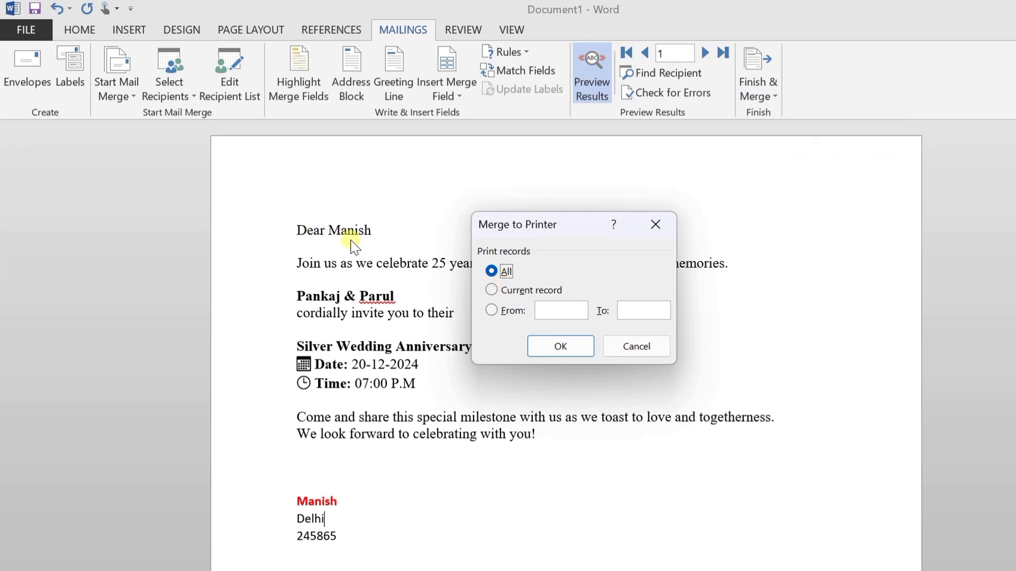
pyautogui.click(494, 309)
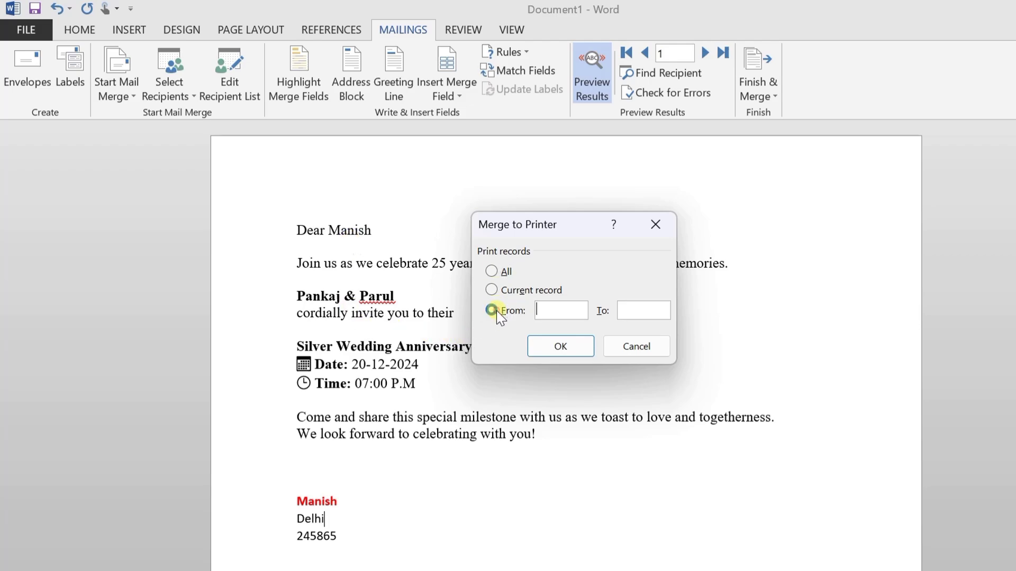
pyautogui.click(569, 316)
pyautogui.click(646, 309)
pyautogui.click(501, 279)
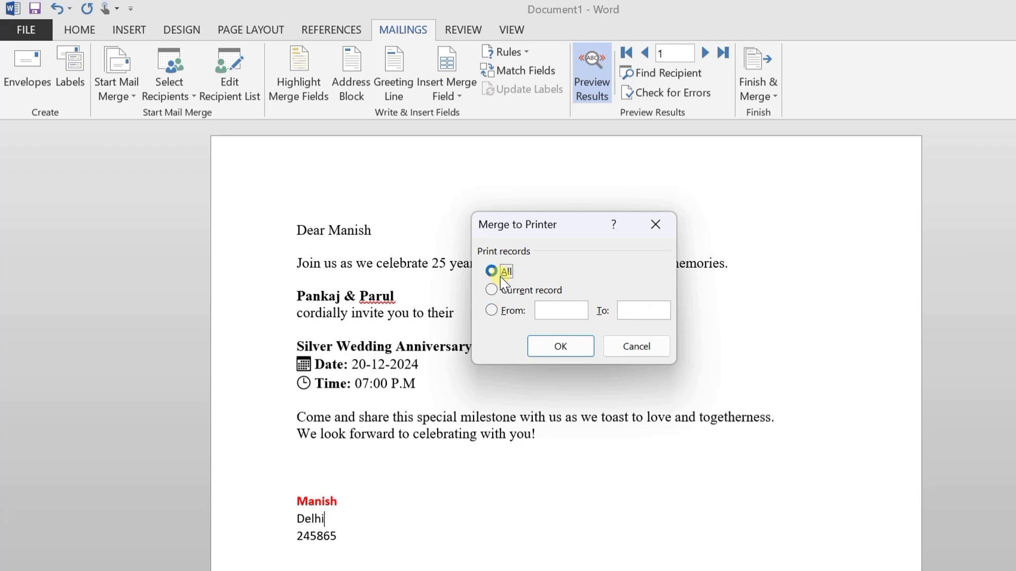